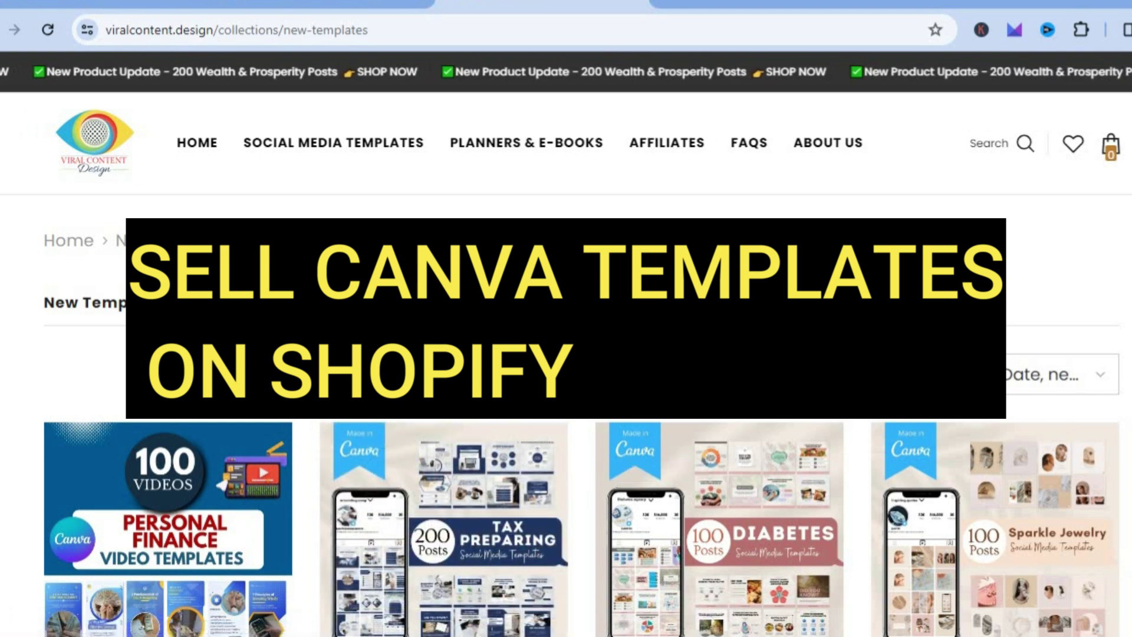
Open the $29.00 100 Personal Finance Video Templates Bundle product from the New Templates collection.
{"action": "scroll", "coordinate": [168, 248], "scroll_direction": "down", "scroll_amount": 5}
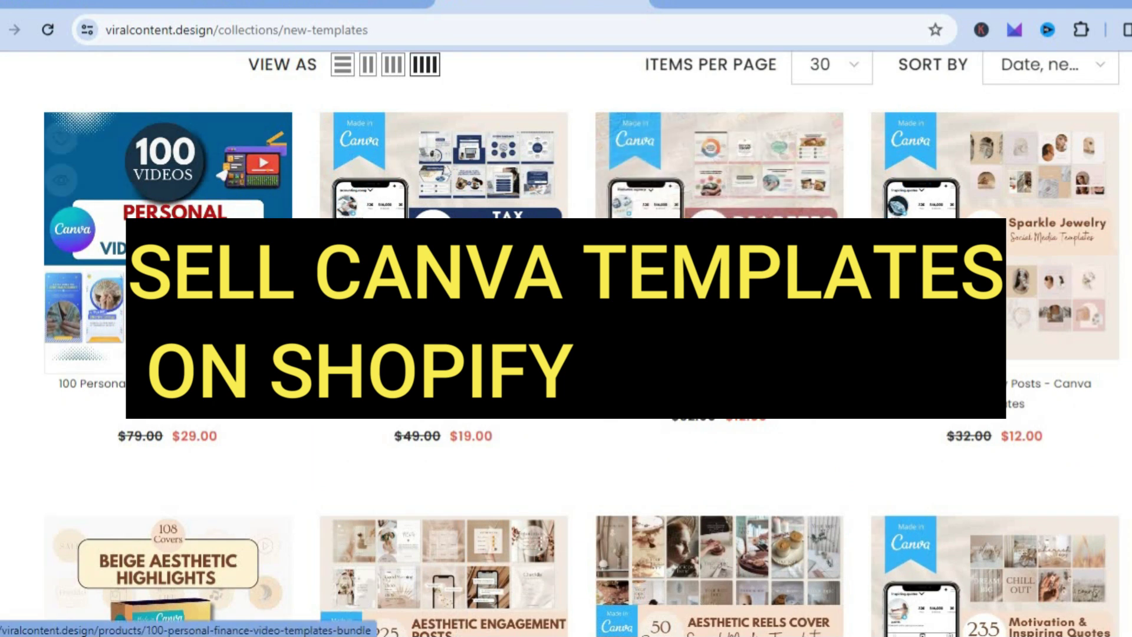
{"action": "left_click", "coordinate": [168, 177]}
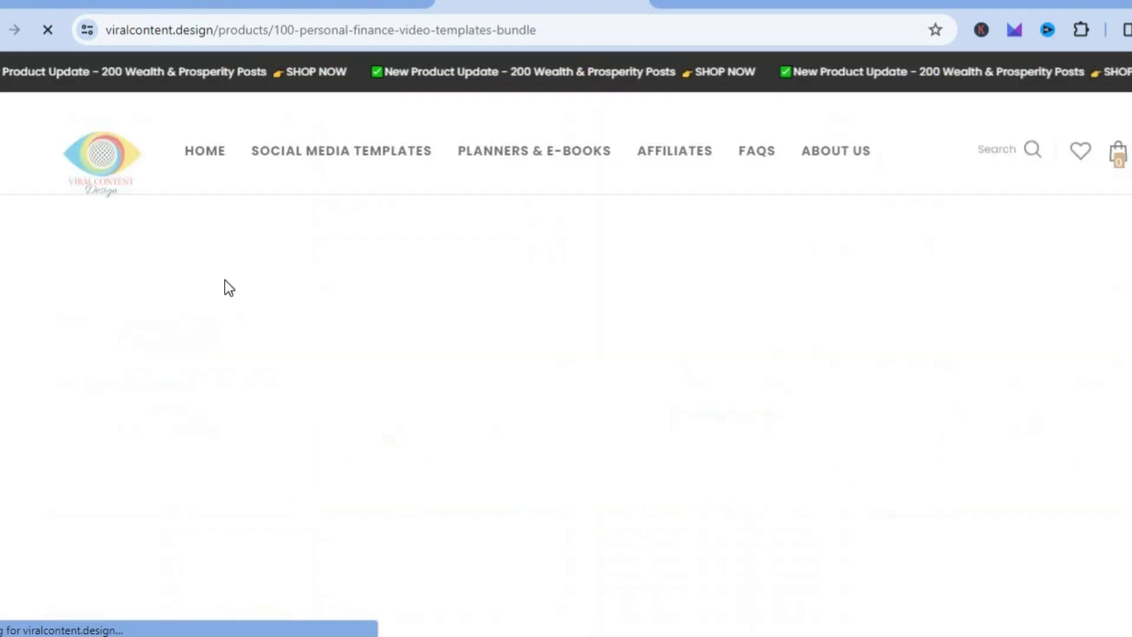
{"action": "scroll", "coordinate": [566, 342], "scroll_direction": "down", "scroll_amount": 5}
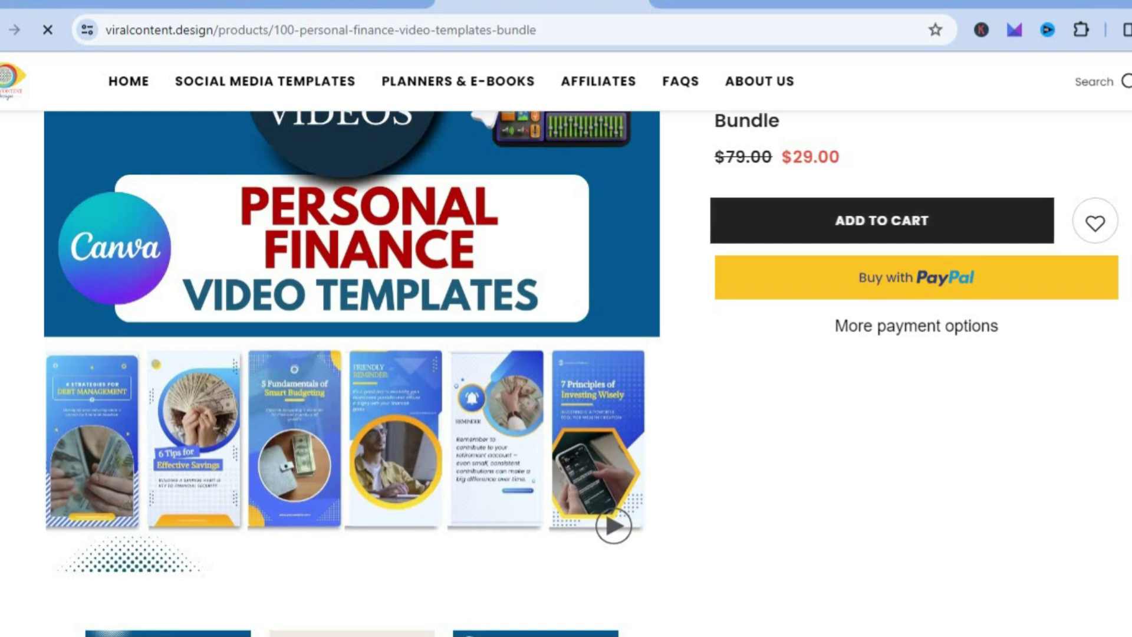
In Canva, start a blank 1080 × 1920 px Instagram Story design from the Social media formats.
{"action": "left_click", "coordinate": [58, 2]}
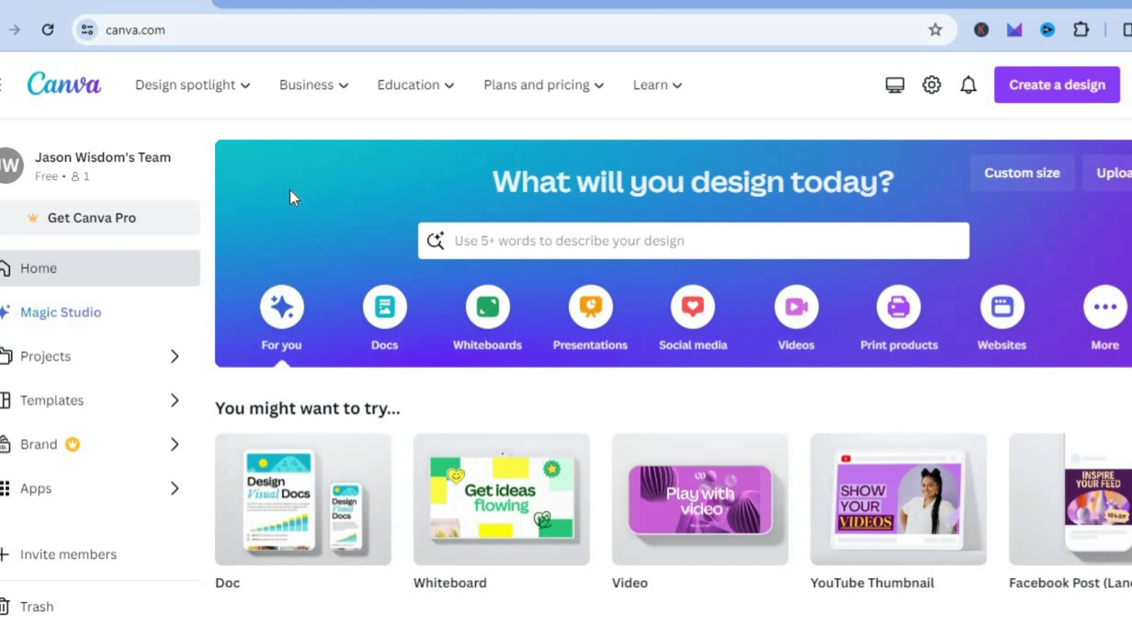
{"action": "left_click", "coordinate": [688, 332]}
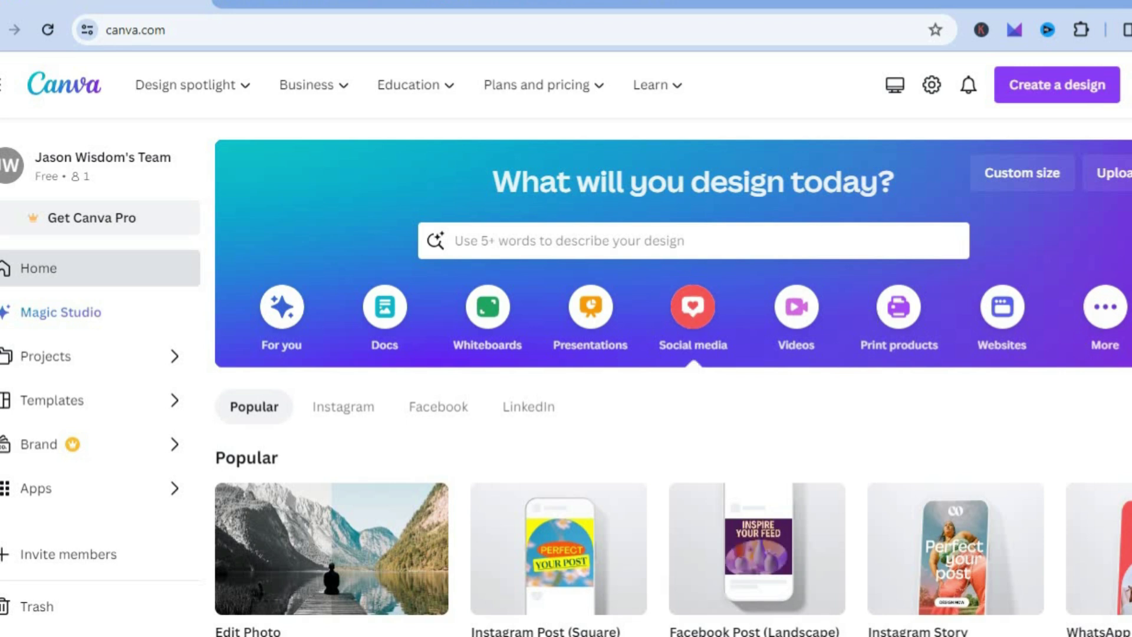
{"action": "scroll", "coordinate": [691, 345], "scroll_direction": "down", "scroll_amount": 1}
{"action": "scroll", "coordinate": [518, 238], "scroll_direction": "down", "scroll_amount": 1}
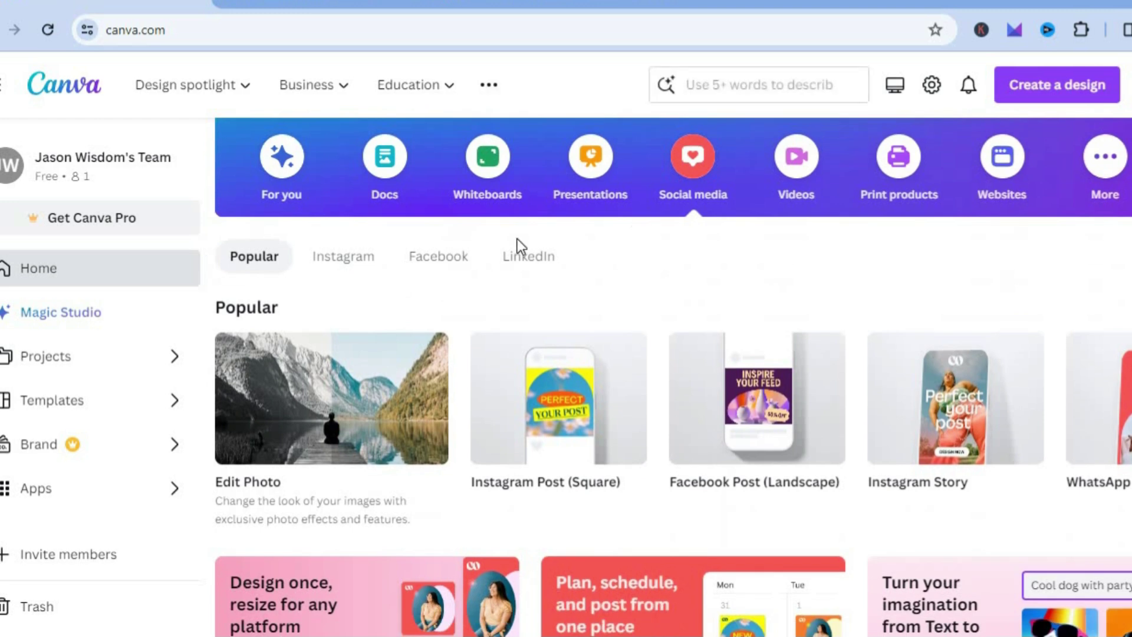
{"action": "left_click", "coordinate": [342, 268]}
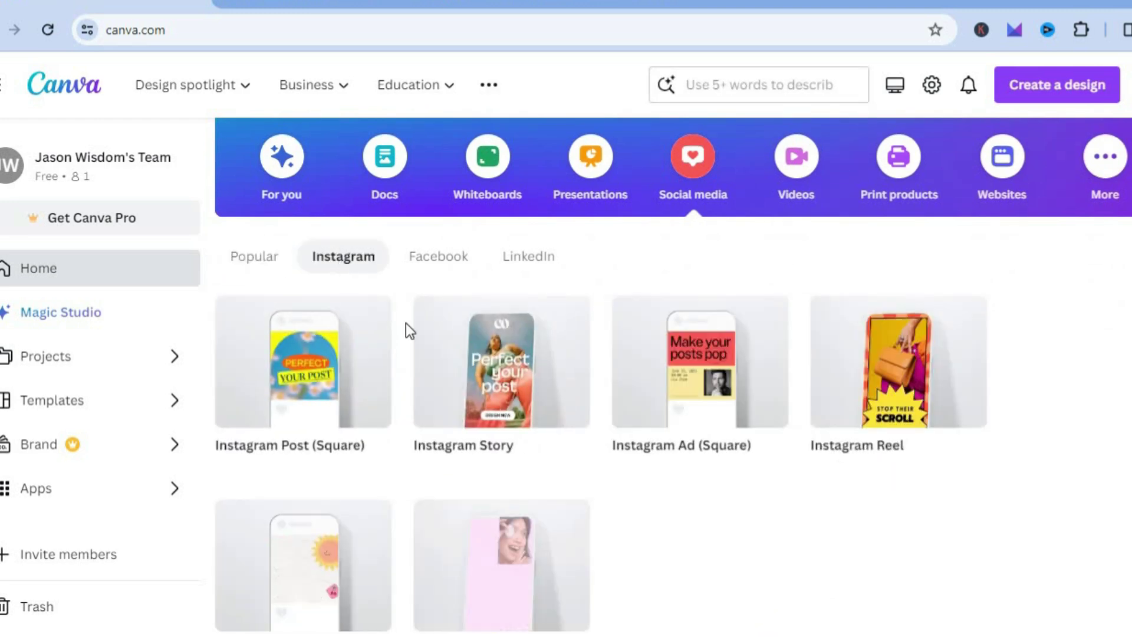
{"action": "mouse_move", "coordinate": [464, 398]}
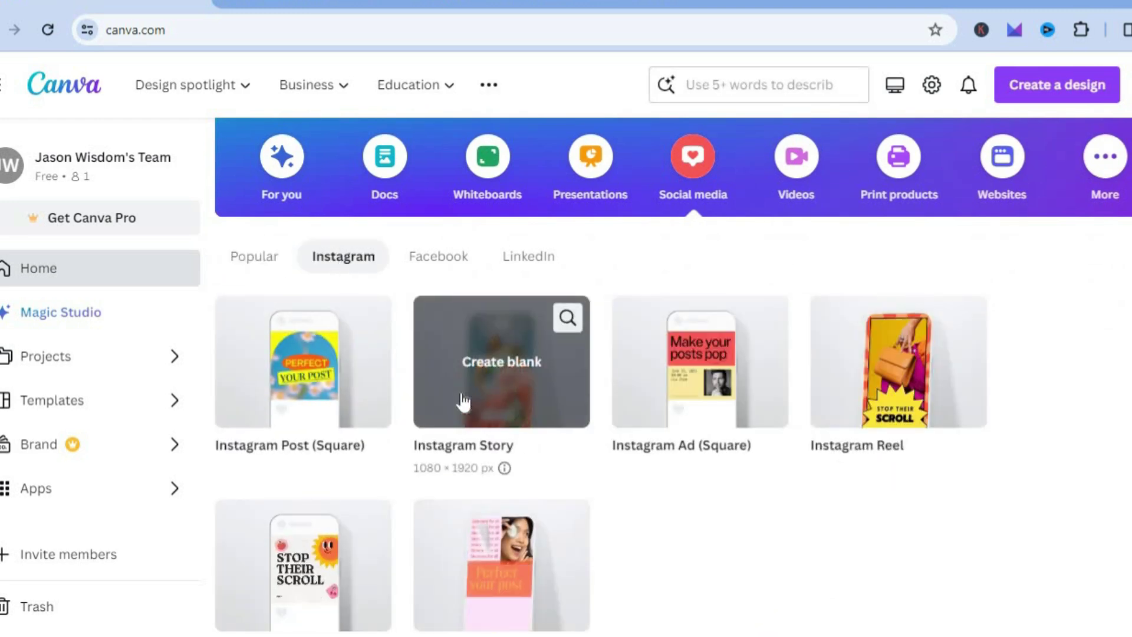
{"action": "left_click", "coordinate": [491, 363]}
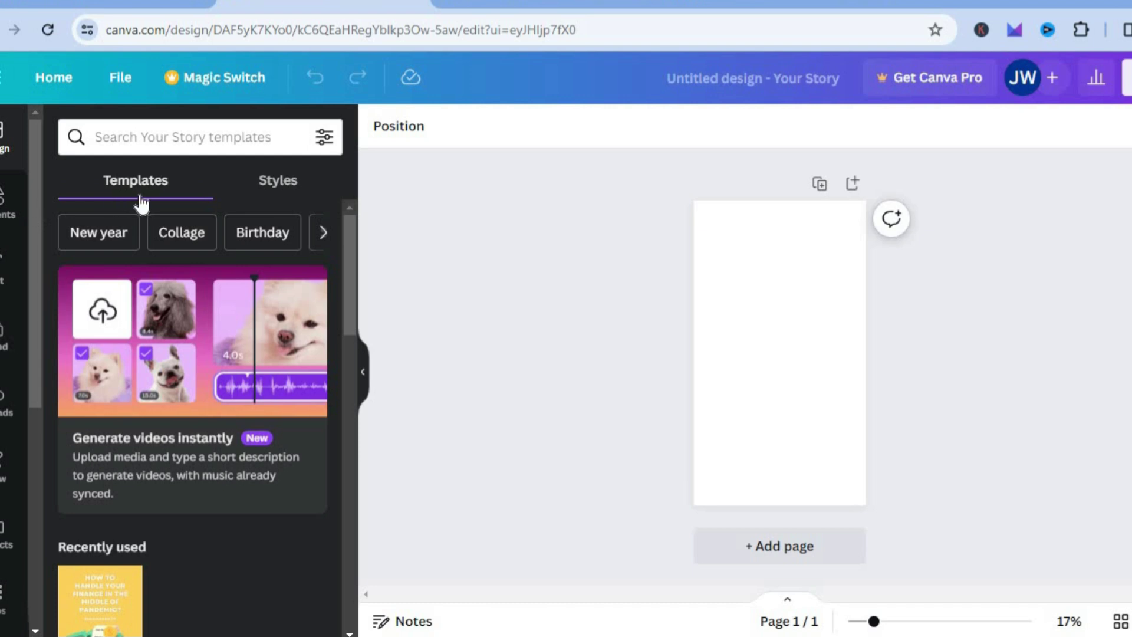
Rerun the 'finance' template search and apply the Habits to Help You Reach Financial Freedom template.
{"action": "left_click", "coordinate": [187, 139]}
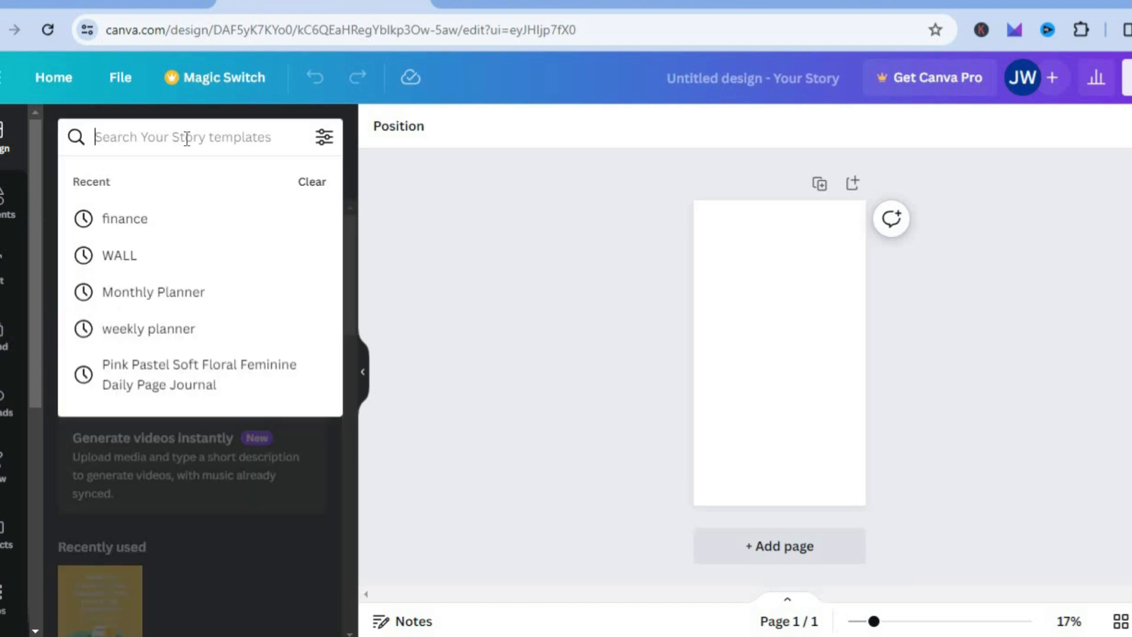
{"action": "left_click", "coordinate": [150, 221]}
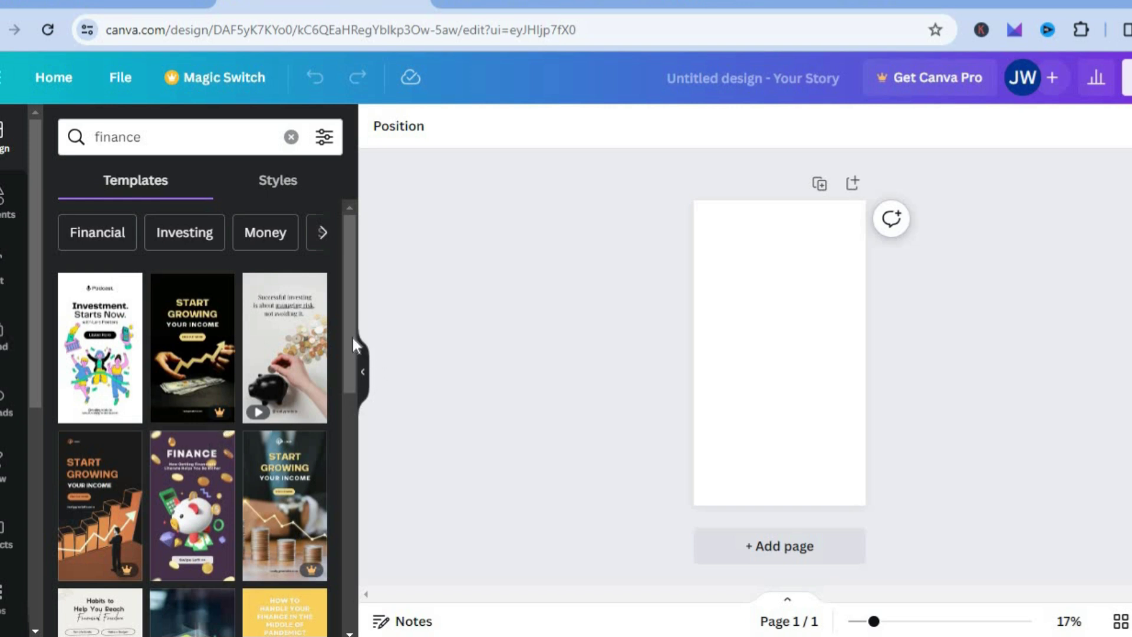
{"action": "left_click_drag", "start_coordinate": [352, 340], "coordinate": [348, 478]}
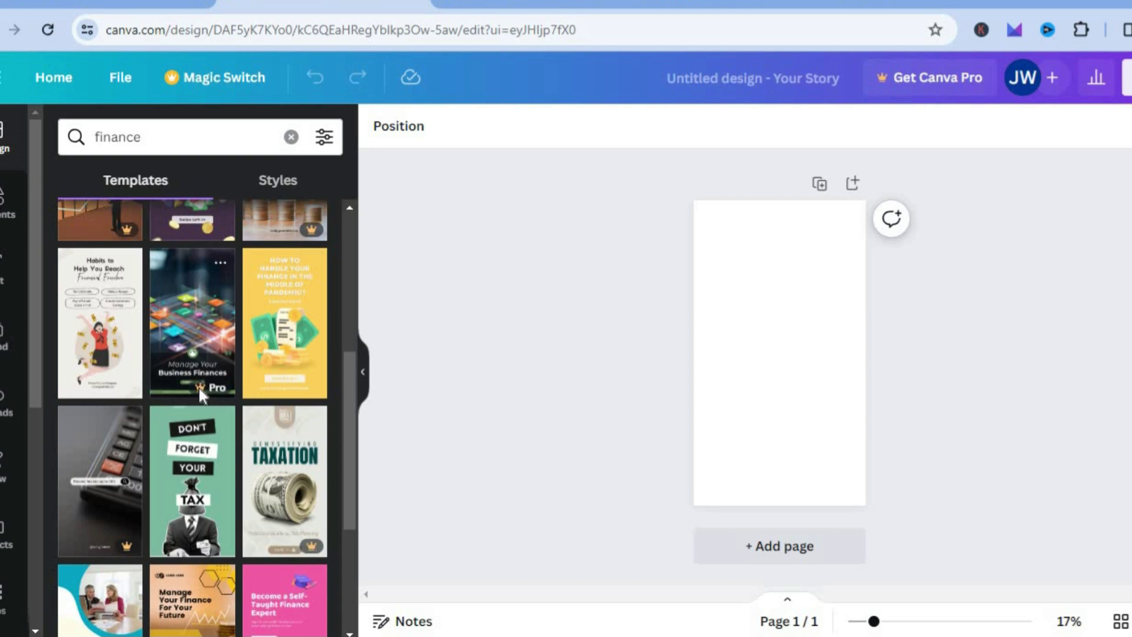
{"action": "left_click_drag", "start_coordinate": [100, 361], "coordinate": [749, 300]}
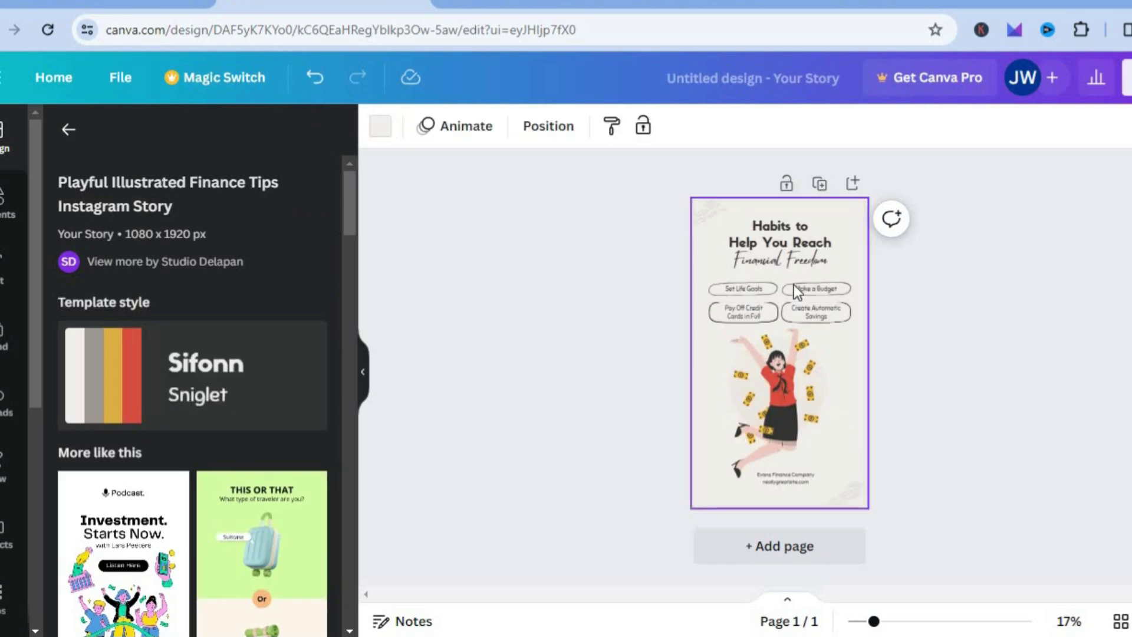
Select the Set Life Goals, Pay Off Credit Cards in Full and Create Automatic Savings texts.
{"action": "left_click", "coordinate": [742, 291]}
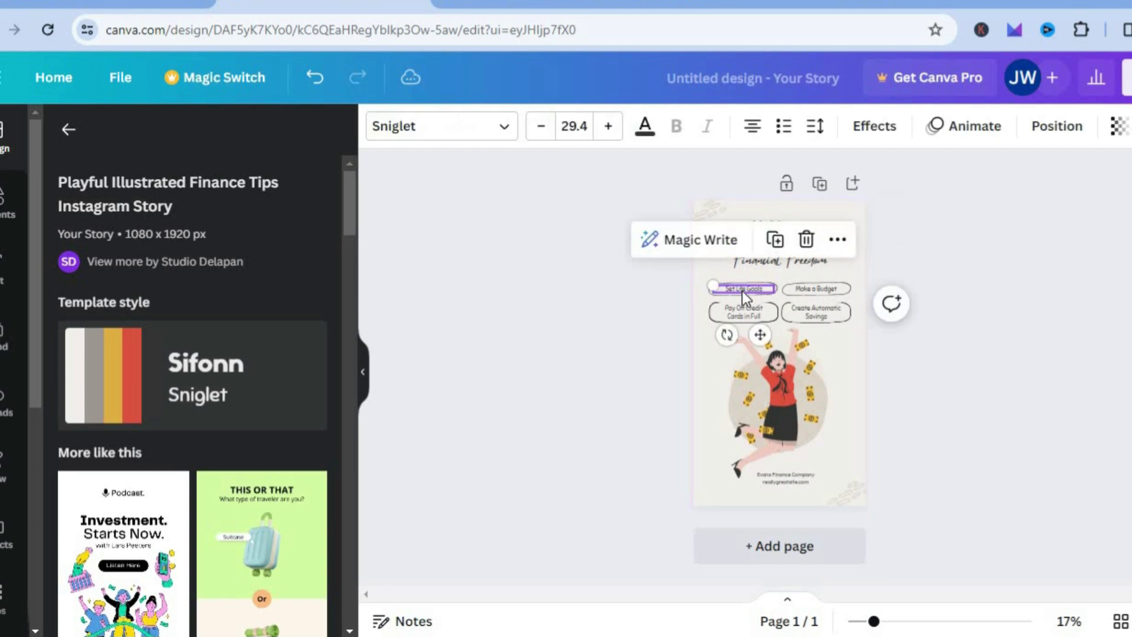
{"action": "left_click", "coordinate": [764, 317]}
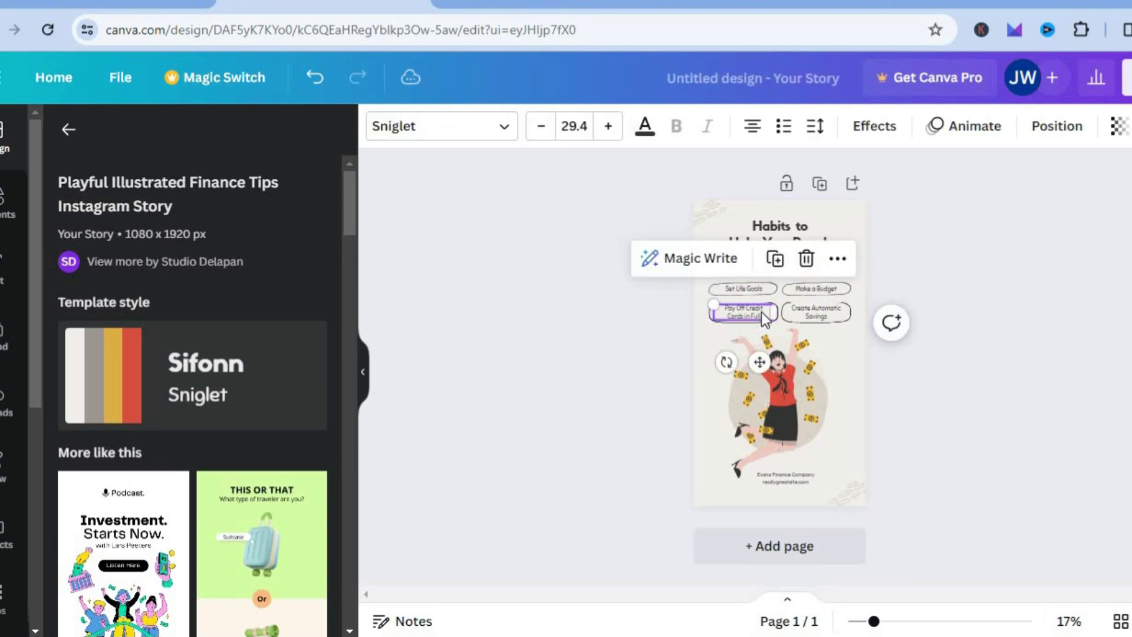
{"action": "left_click", "coordinate": [804, 320]}
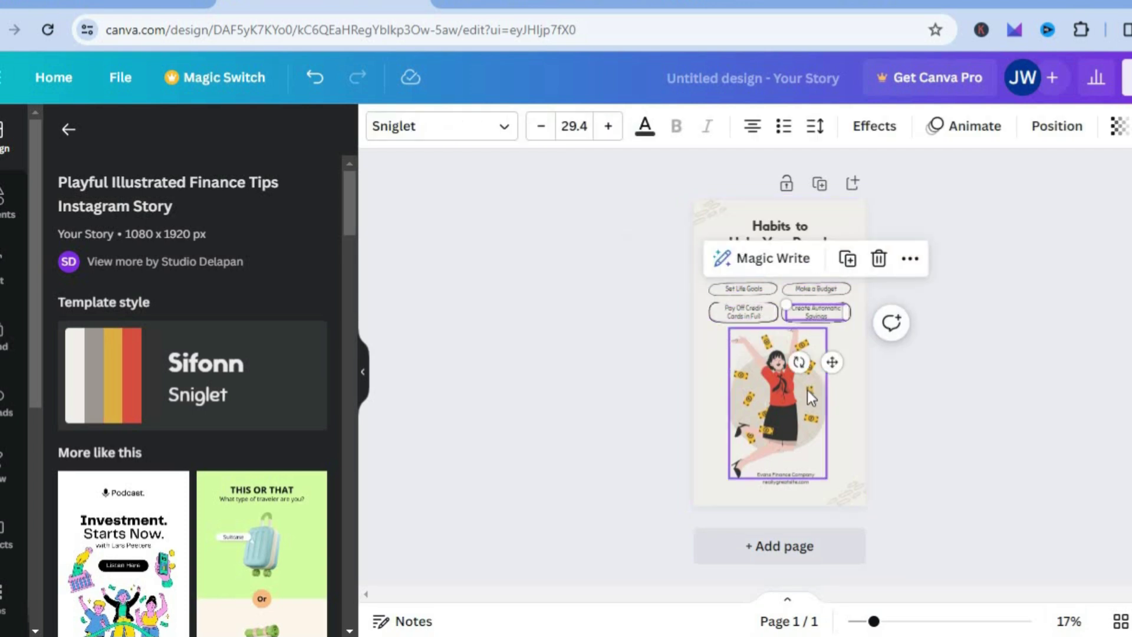
Add page 2, apply the White Animated Phone Mockup Chat template, and select its photo.
{"action": "left_click", "coordinate": [787, 548]}
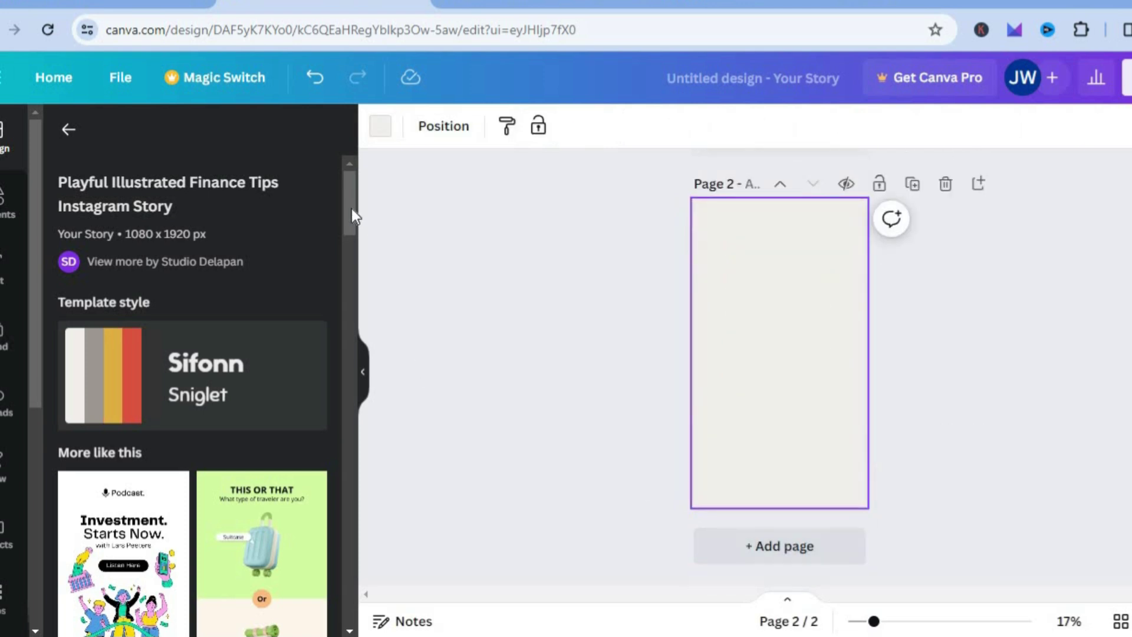
{"action": "scroll", "coordinate": [348, 229], "scroll_direction": "down", "scroll_amount": 5}
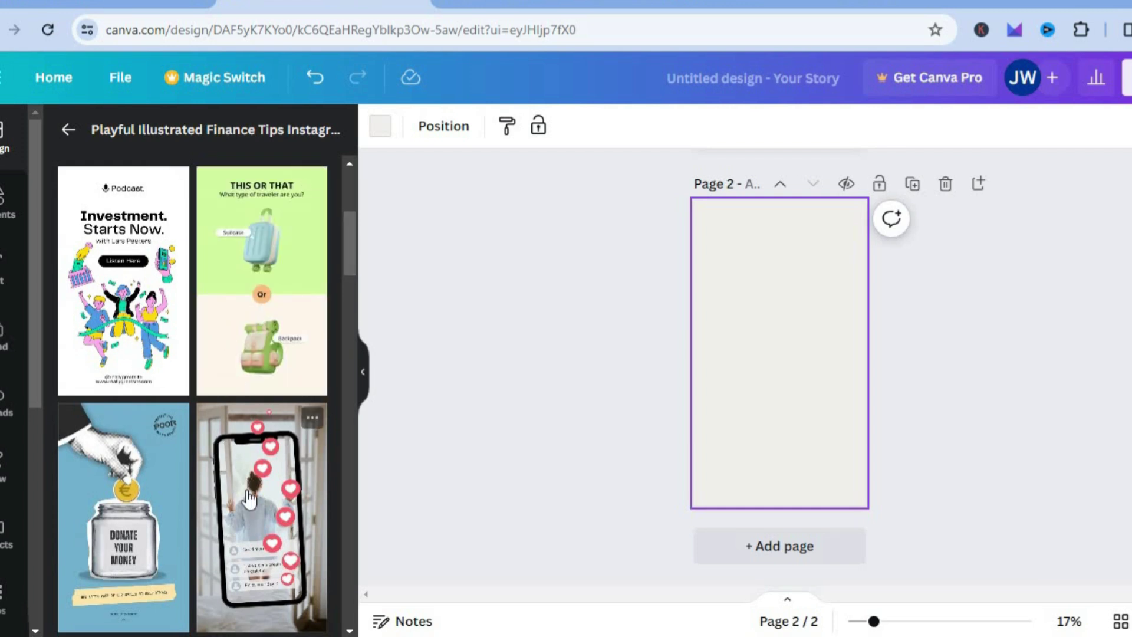
{"action": "scroll", "coordinate": [355, 274], "scroll_direction": "down", "scroll_amount": 3}
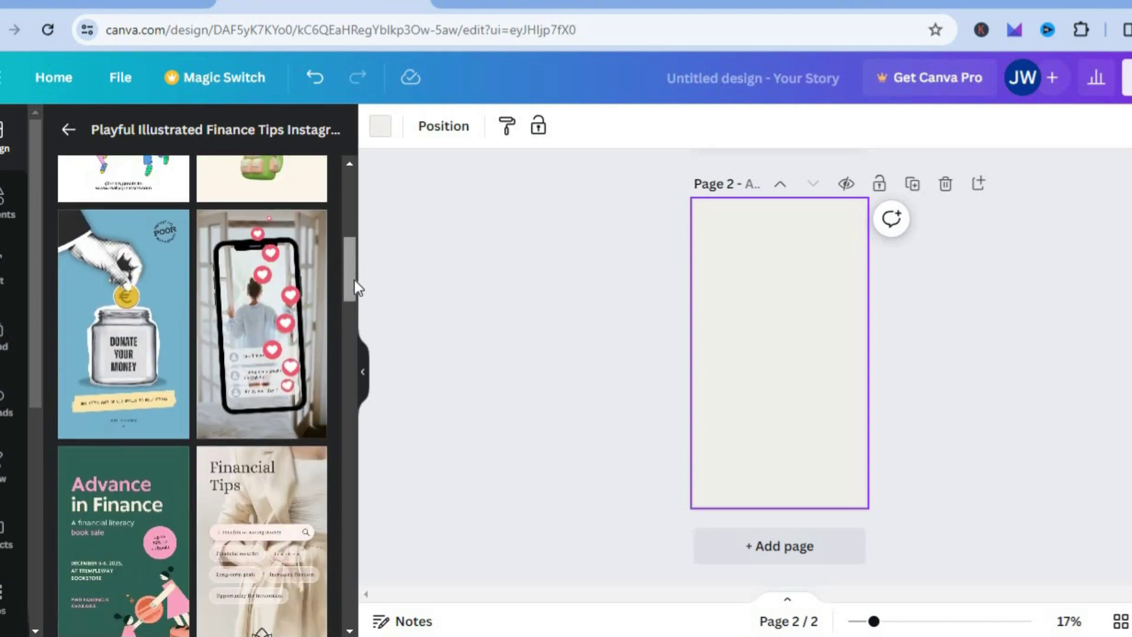
{"action": "left_click_drag", "start_coordinate": [716, 293], "coordinate": [746, 362]}
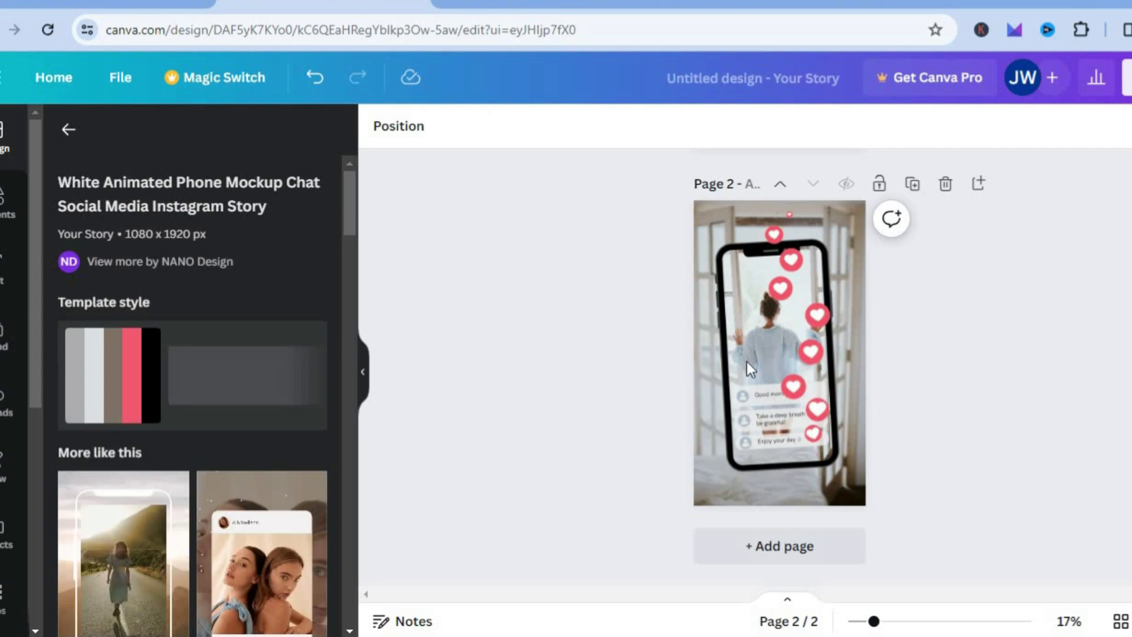
{"action": "left_click", "coordinate": [778, 366]}
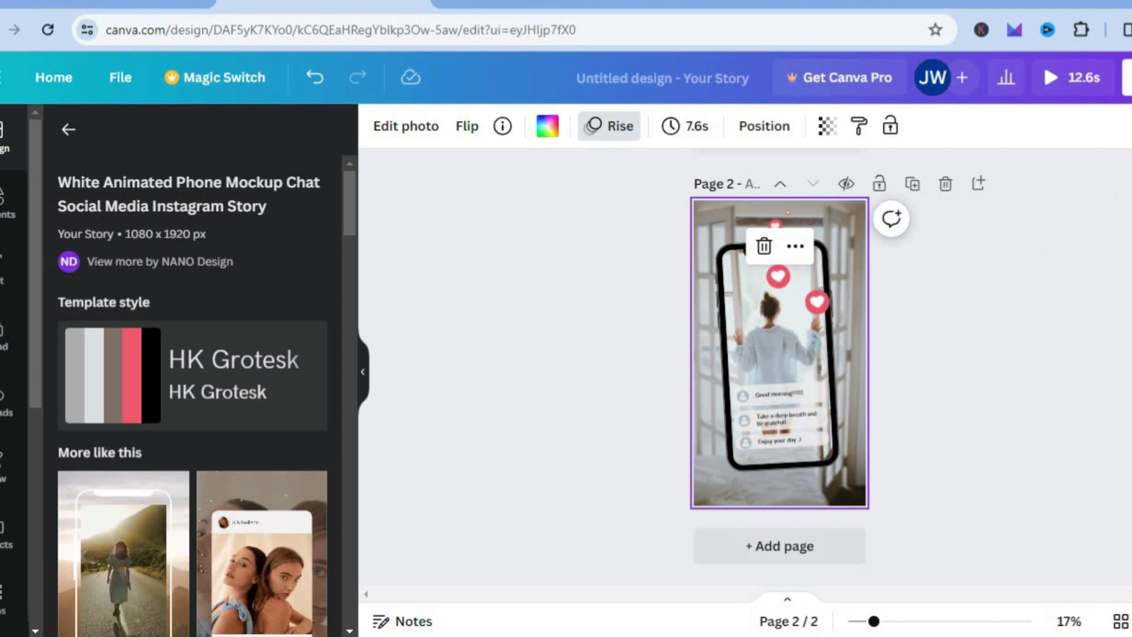
Share the design as Anyone with the link, Can edit, copy the link, and open a new tab.
{"action": "left_click", "coordinate": [1126, 77]}
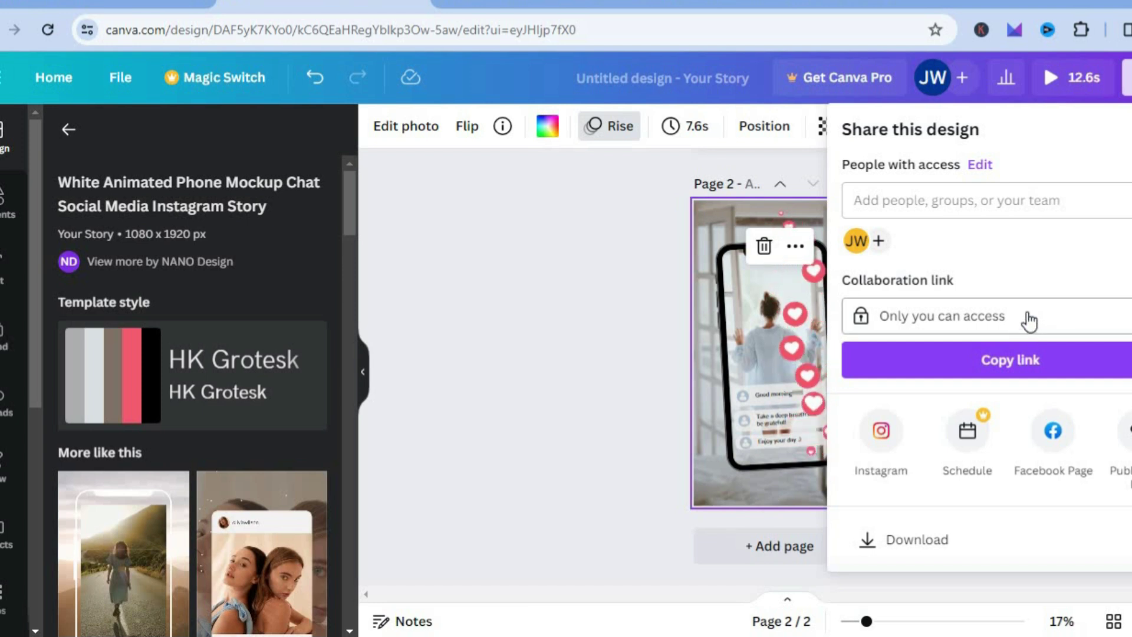
{"action": "left_click", "coordinate": [1067, 314]}
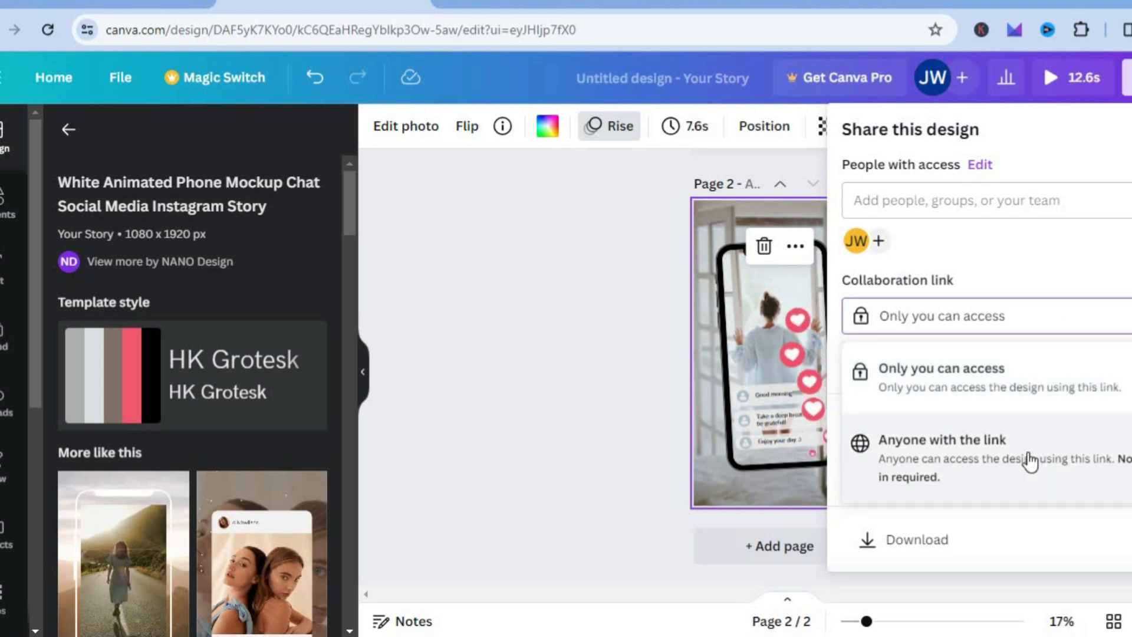
{"action": "left_click", "coordinate": [1031, 462]}
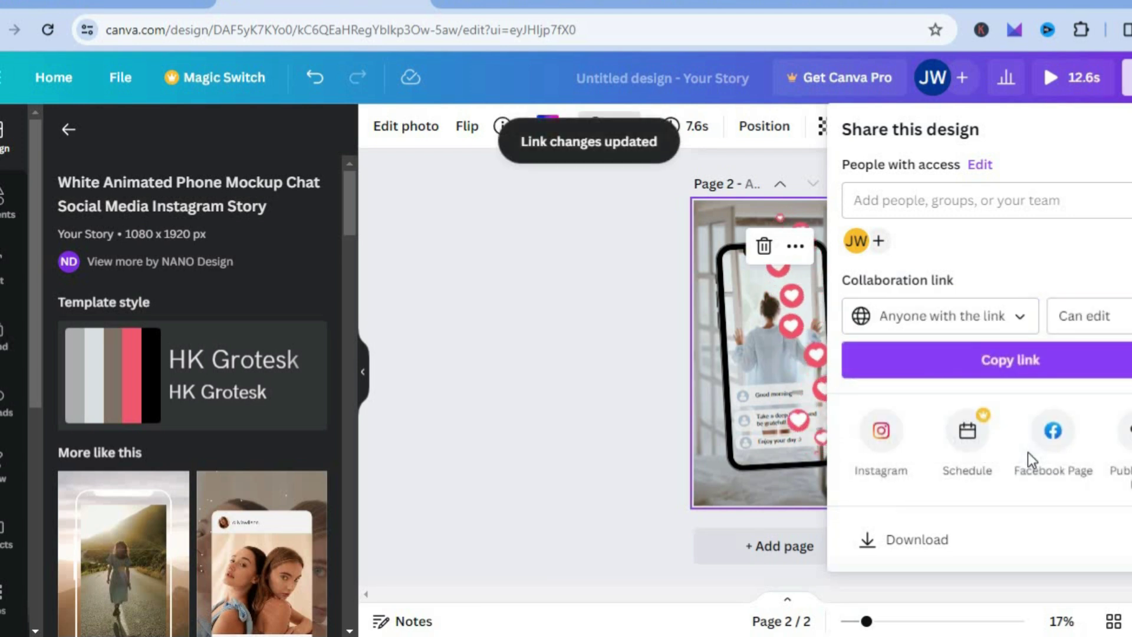
{"action": "left_click", "coordinate": [1098, 328]}
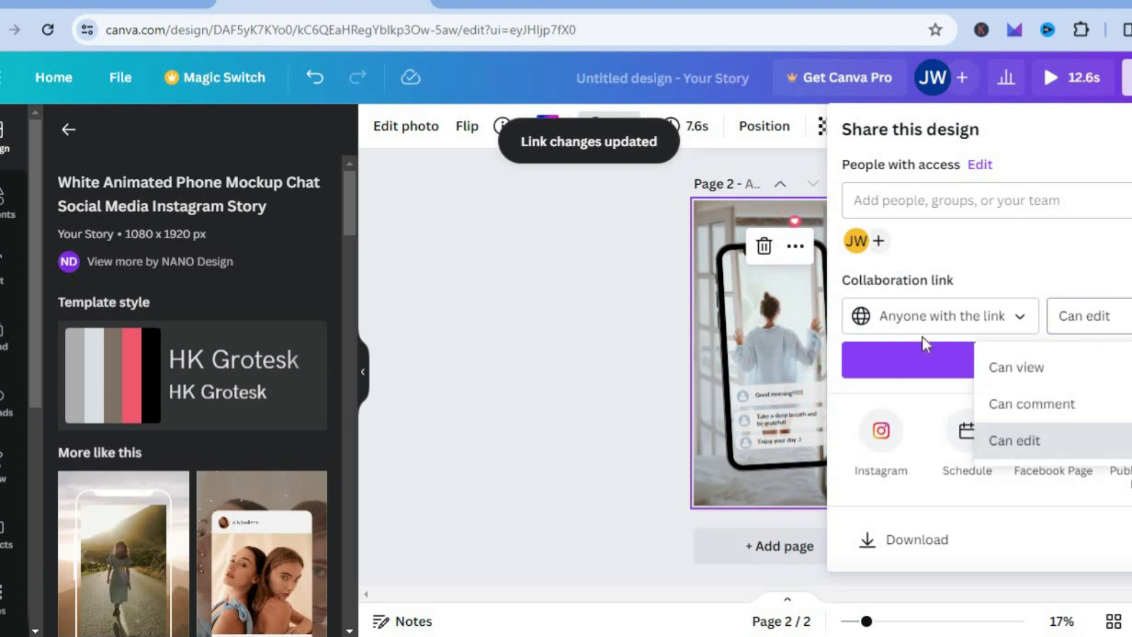
{"action": "left_click", "coordinate": [911, 364]}
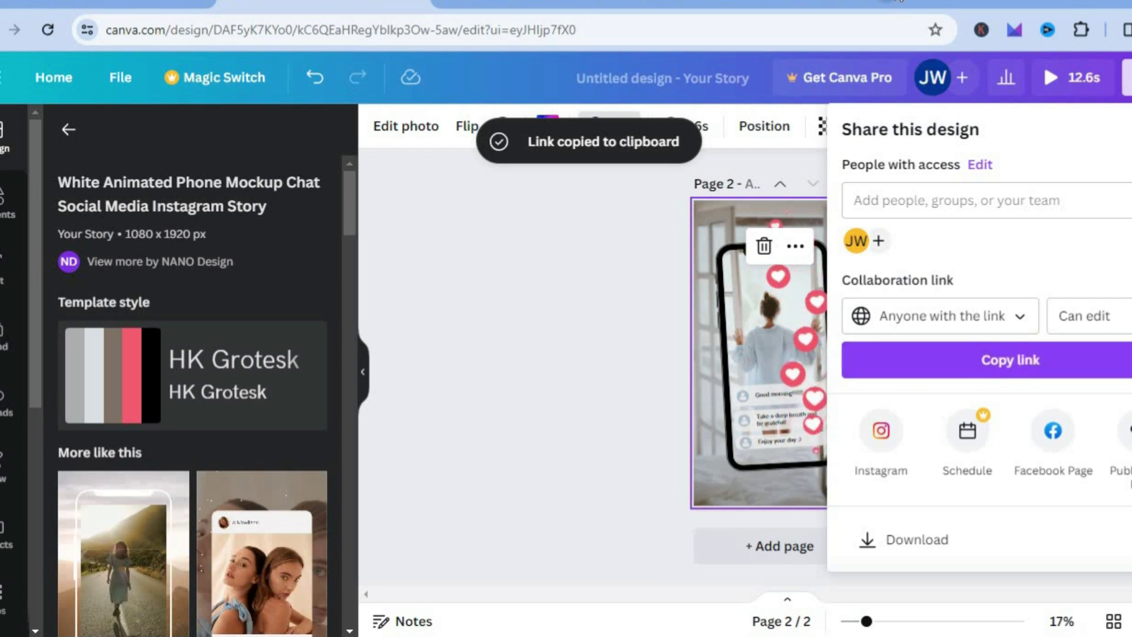
{"action": "left_click", "coordinate": [900, 1]}
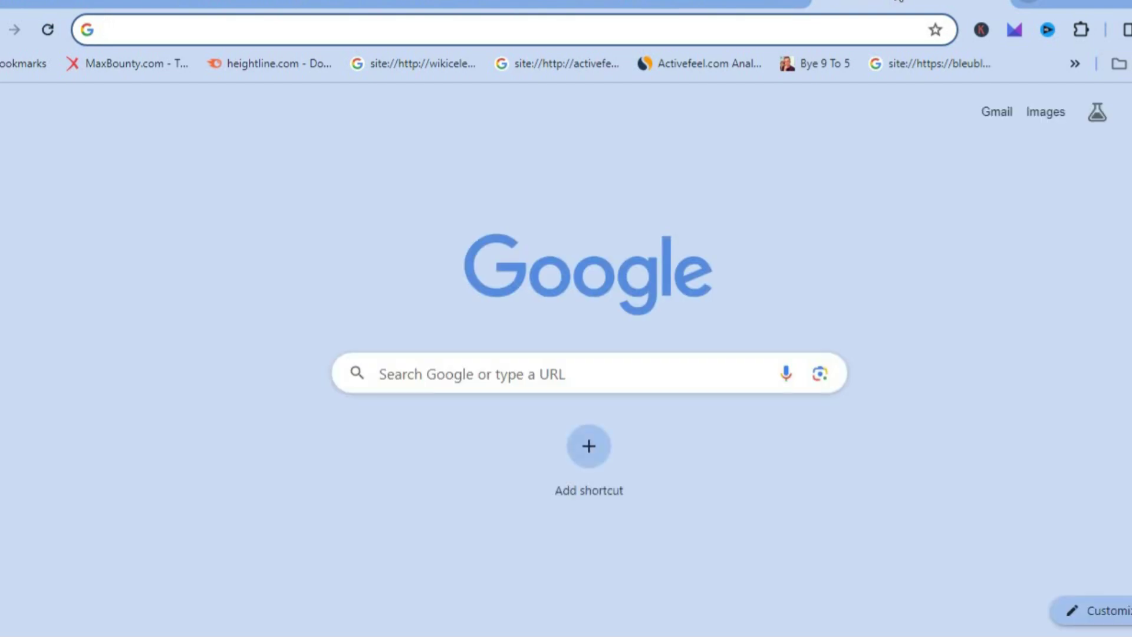
Enter 'goo' in the address bar and open the untitled Google Docs document.
{"action": "type", "text": "google docs"}
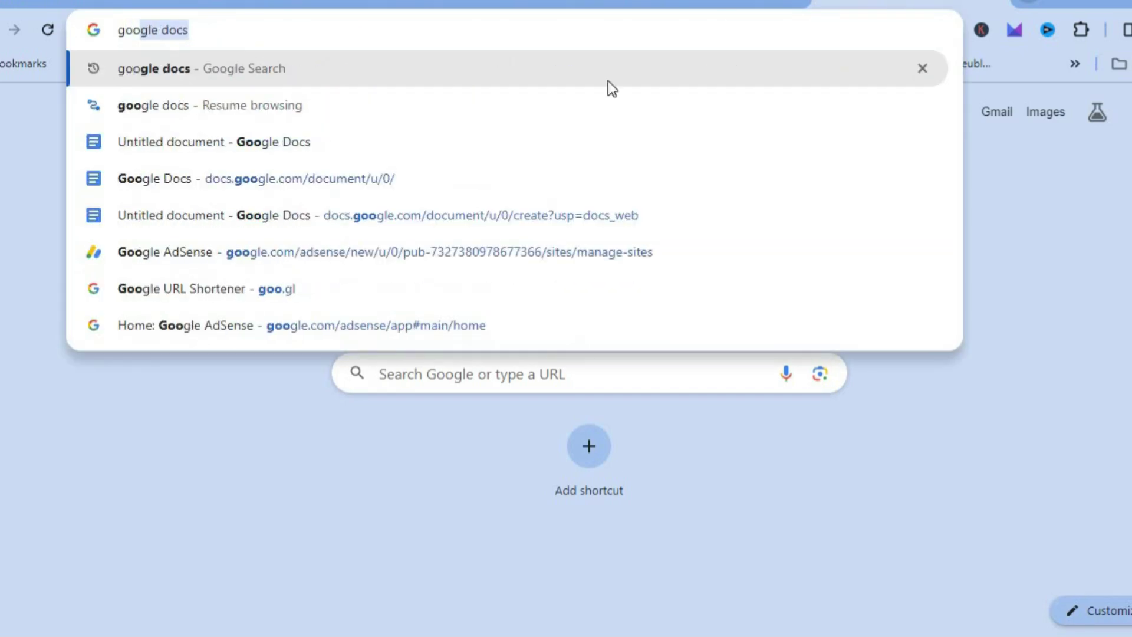
{"action": "left_click", "coordinate": [479, 153]}
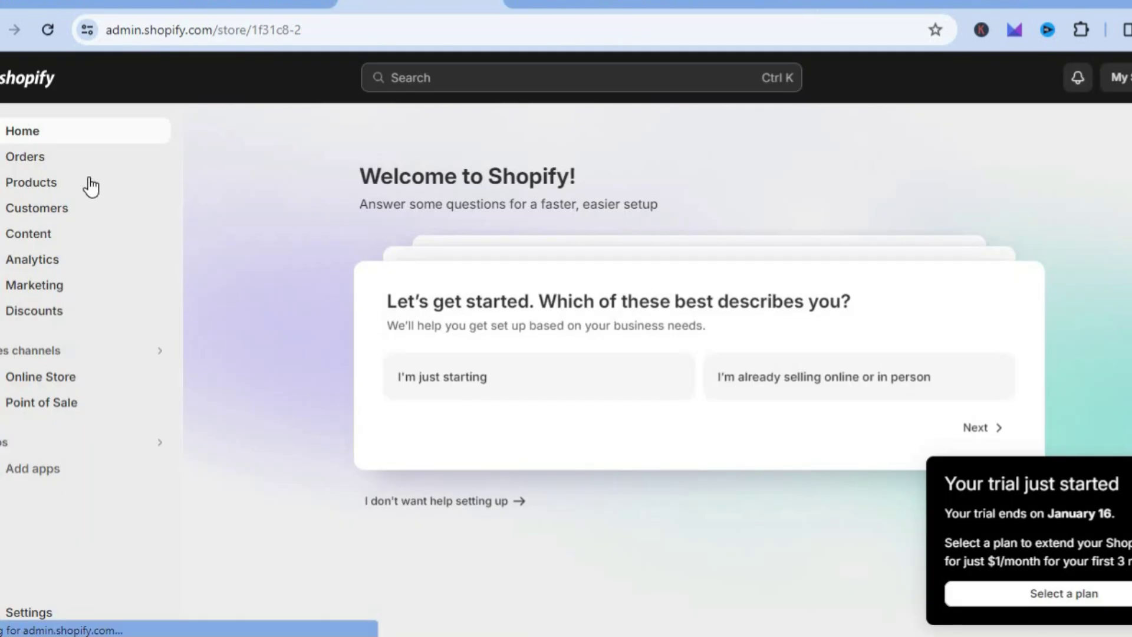
Start a new product from the Products list, briefly checking an existing storefront product.
{"action": "left_click", "coordinate": [77, 186]}
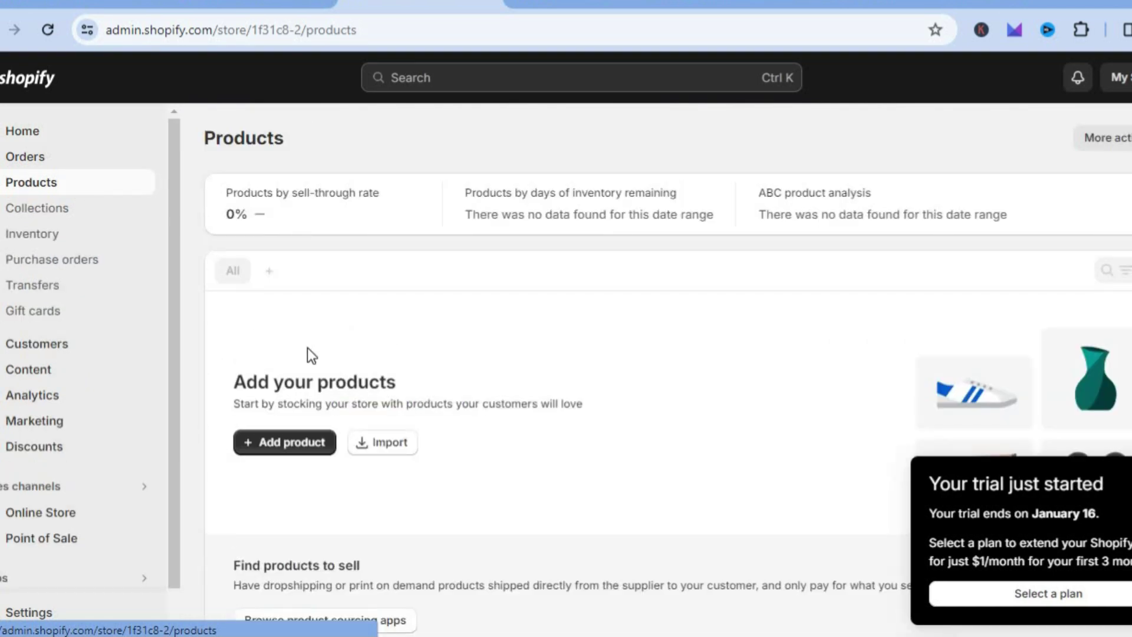
{"action": "left_click", "coordinate": [275, 448]}
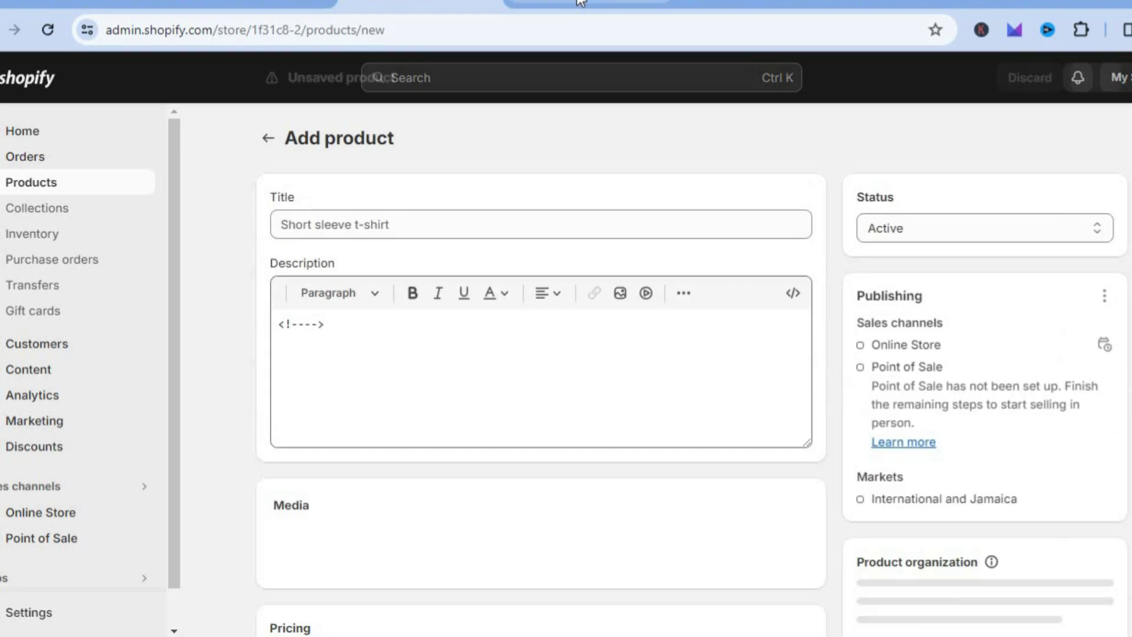
{"action": "left_click", "coordinate": [581, 3]}
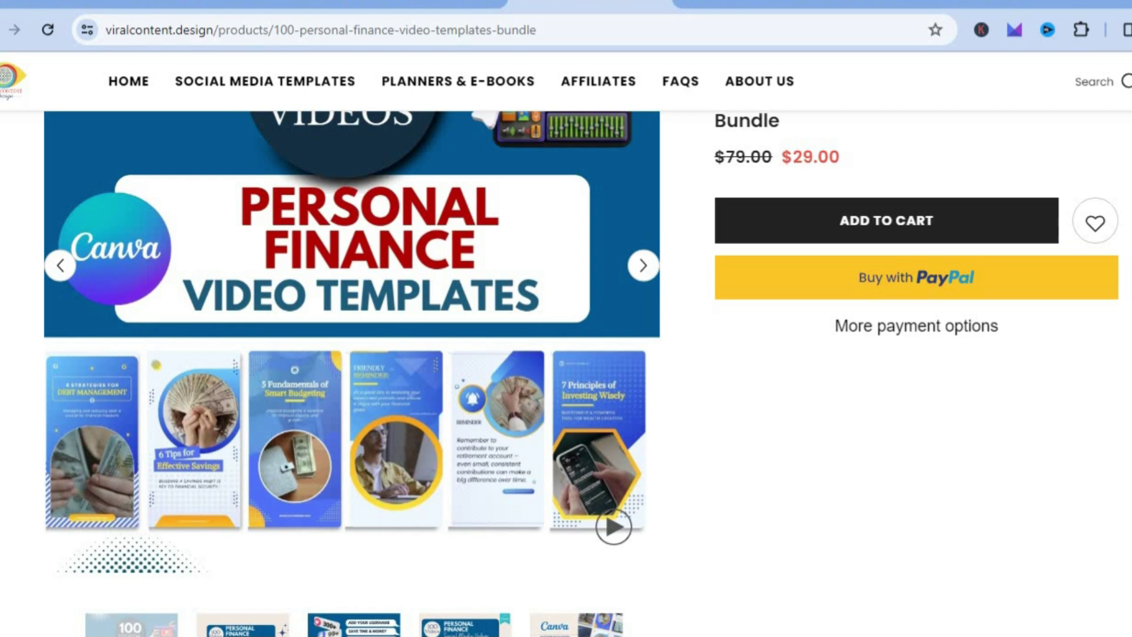
{"action": "scroll", "coordinate": [566, 354], "scroll_direction": "up", "scroll_amount": 5}
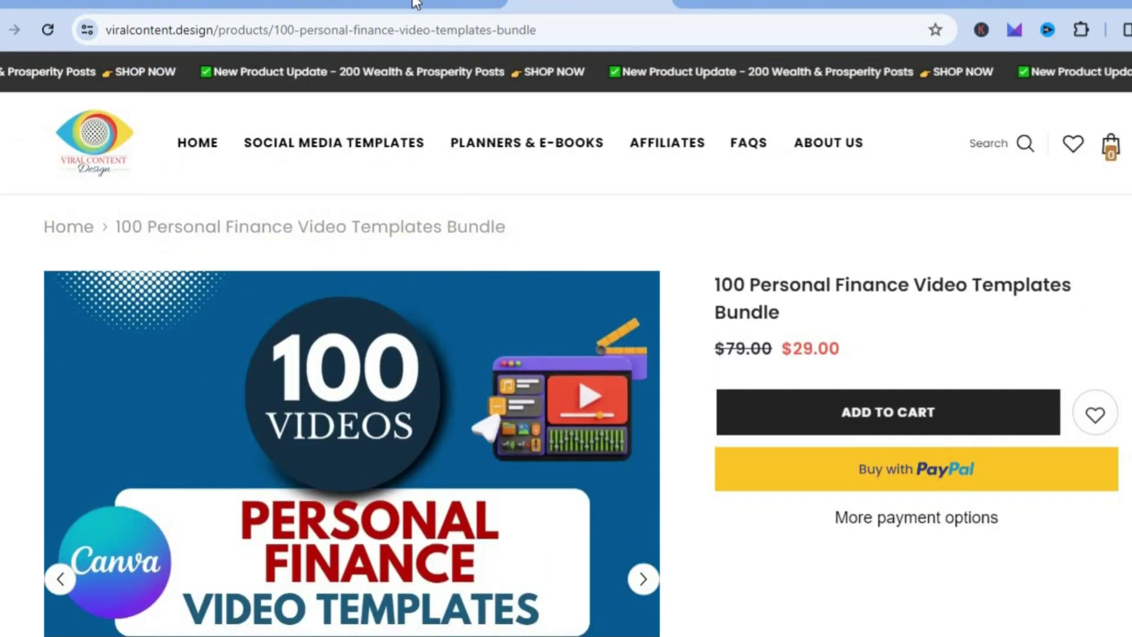
{"action": "left_click", "coordinate": [416, 3]}
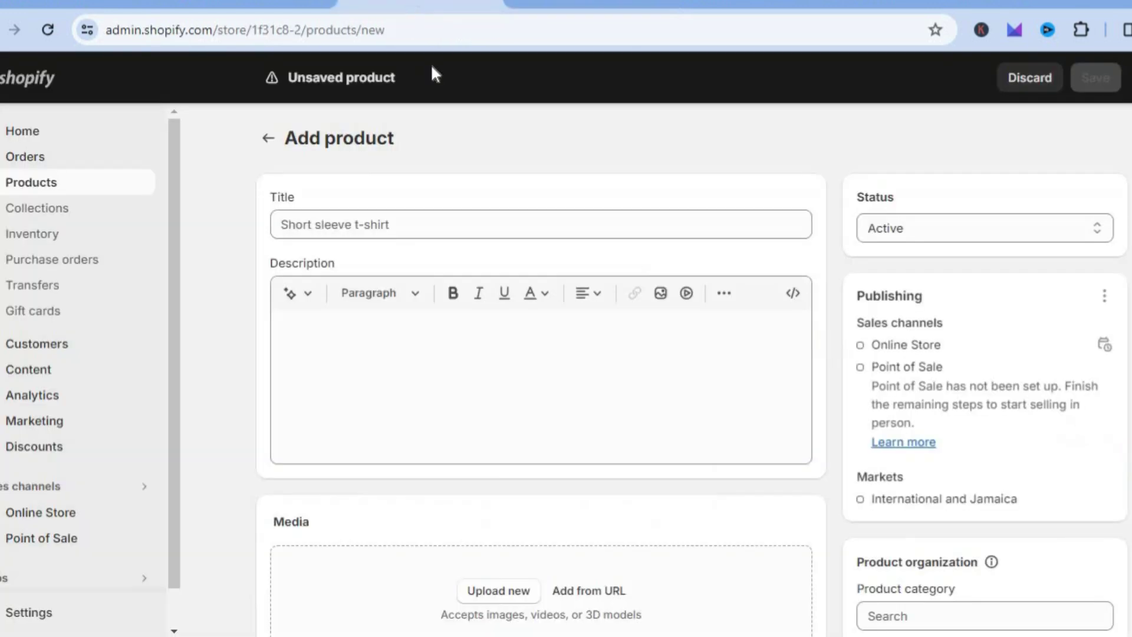
Title the new product 'test template' and choose Upload new in the Media section.
{"action": "left_click", "coordinate": [387, 225]}
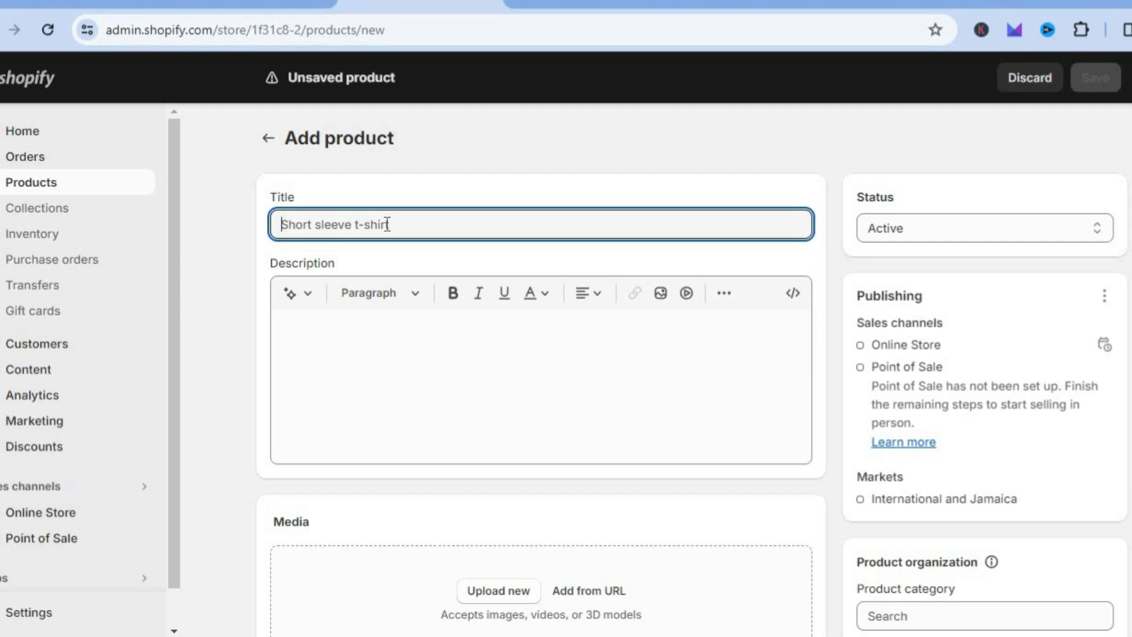
{"action": "type", "text": "test template"}
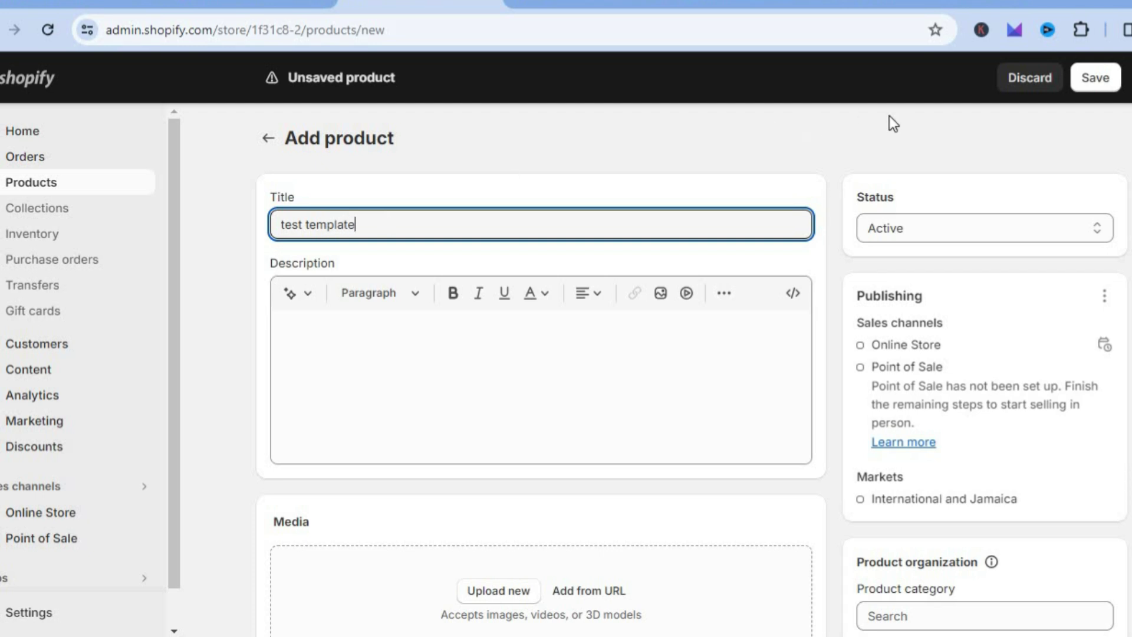
{"action": "scroll", "coordinate": [477, 389], "scroll_direction": "down", "scroll_amount": 4}
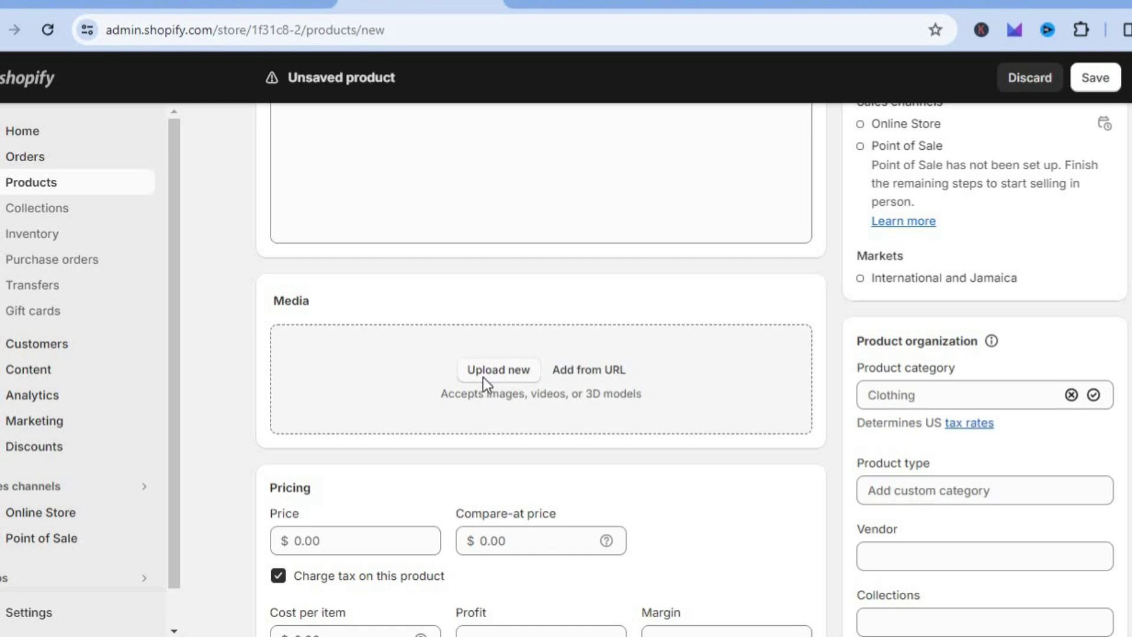
{"action": "left_click", "coordinate": [483, 371]}
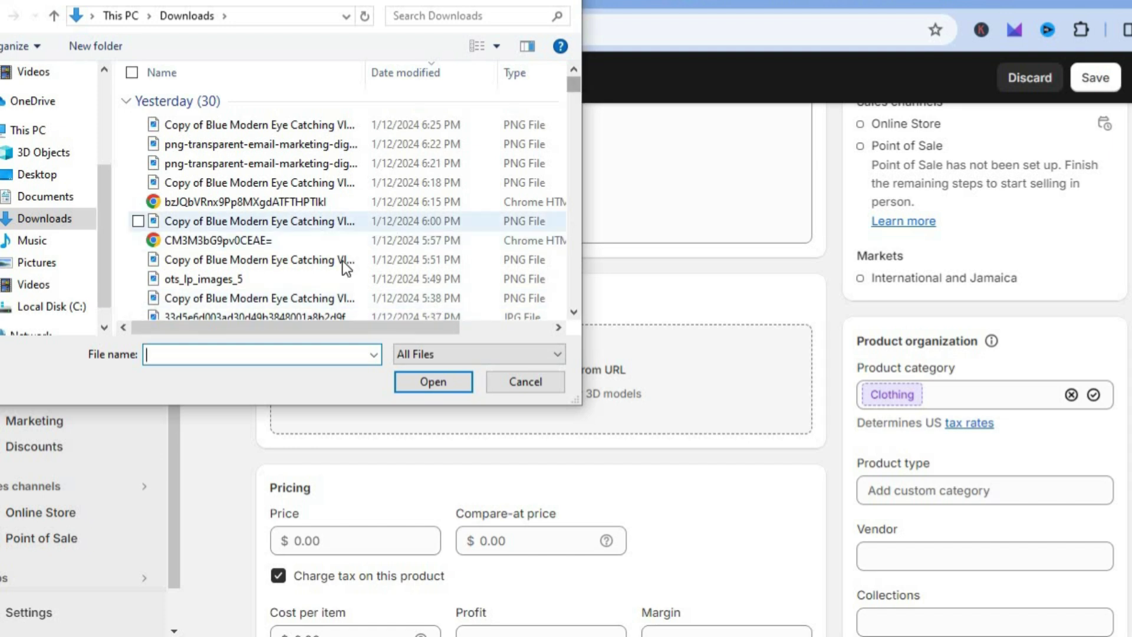
Add ots_lp_images_5 from Downloads as the product's media image.
{"action": "left_click", "coordinate": [325, 279]}
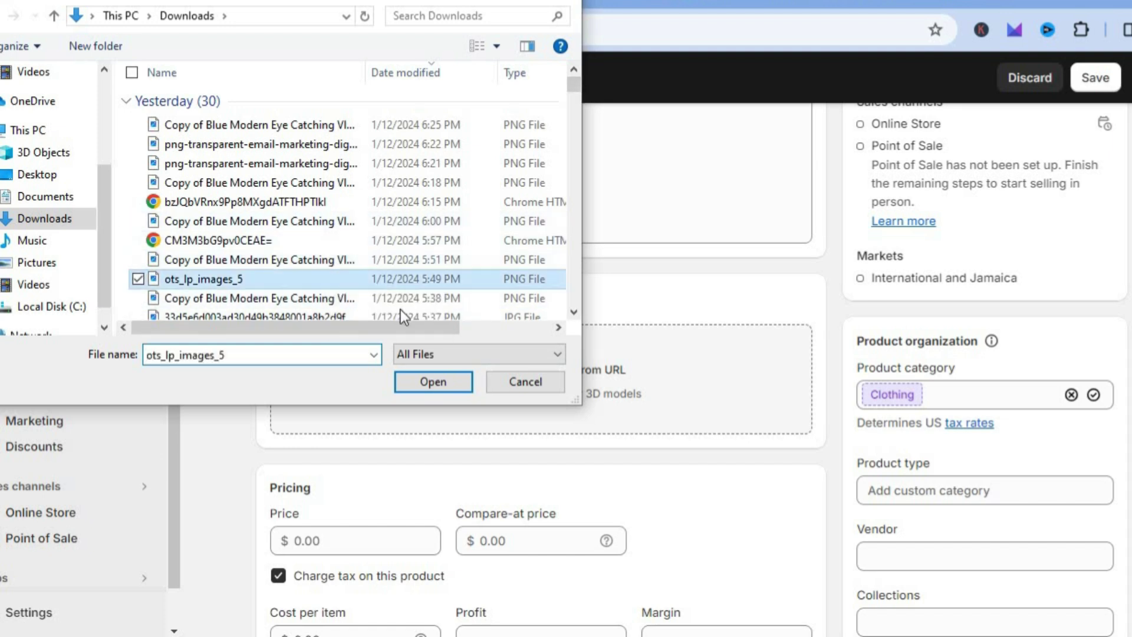
{"action": "left_click", "coordinate": [444, 384]}
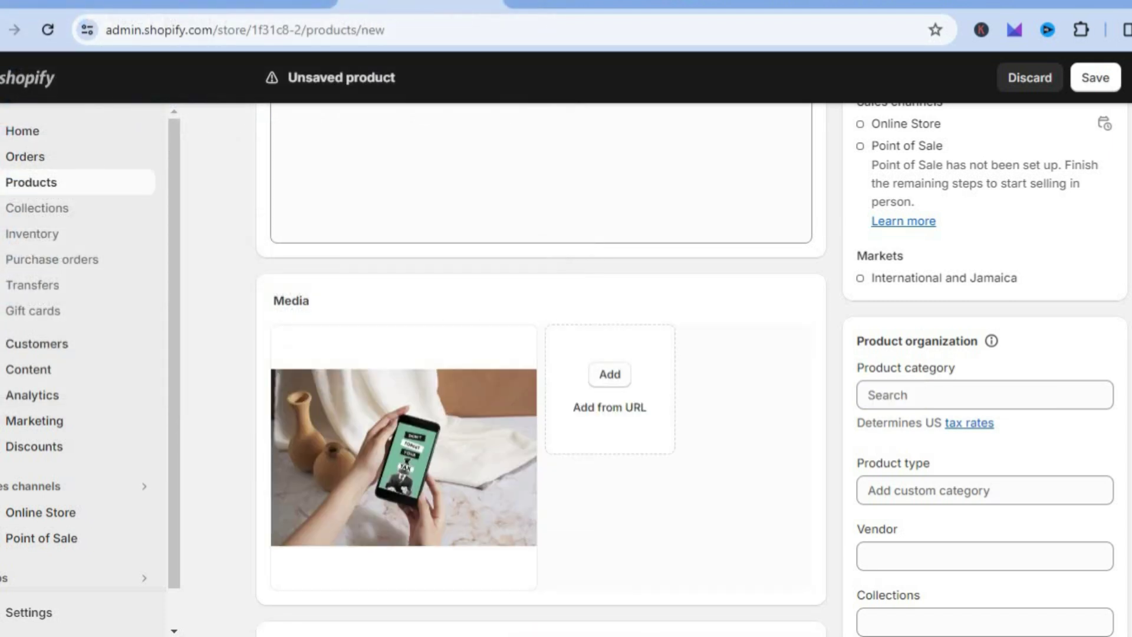
Price the product at $10.00 and mark it as not a physical product.
{"action": "scroll", "coordinate": [561, 348], "scroll_direction": "down", "scroll_amount": 6}
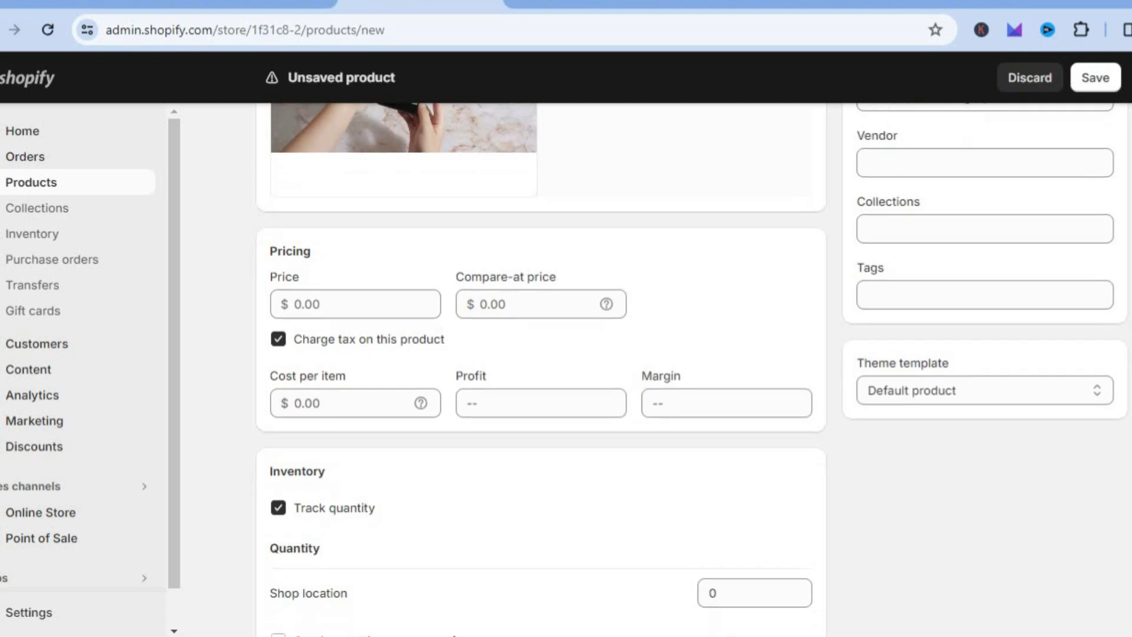
{"action": "left_click", "coordinate": [368, 298]}
{"action": "type", "text": "10"}
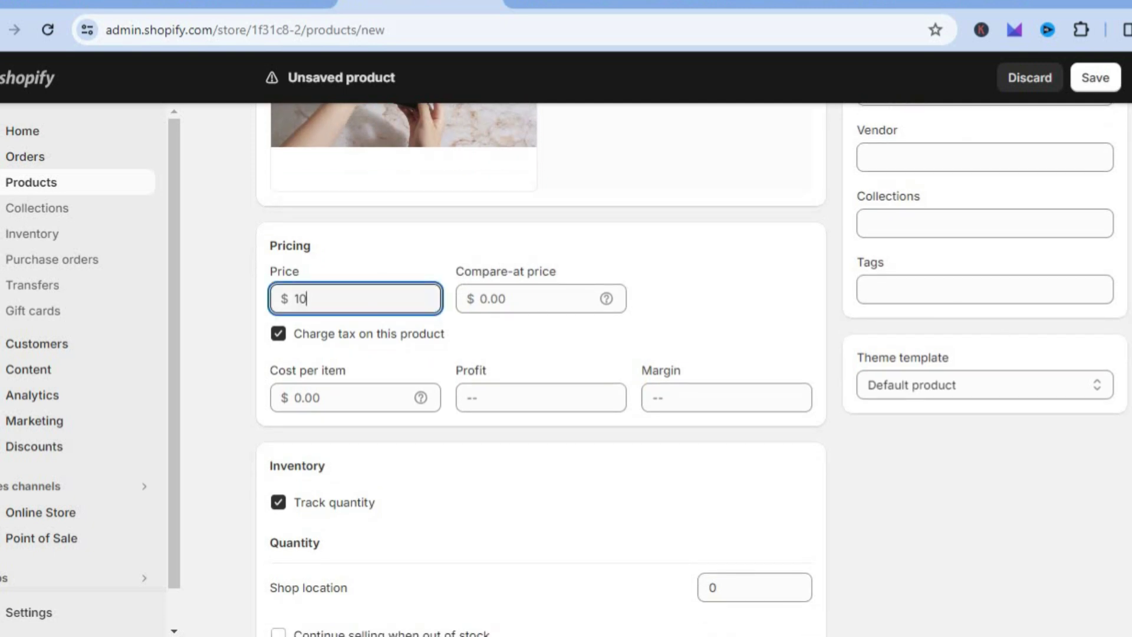
{"action": "scroll", "coordinate": [540, 370], "scroll_direction": "down", "scroll_amount": 5}
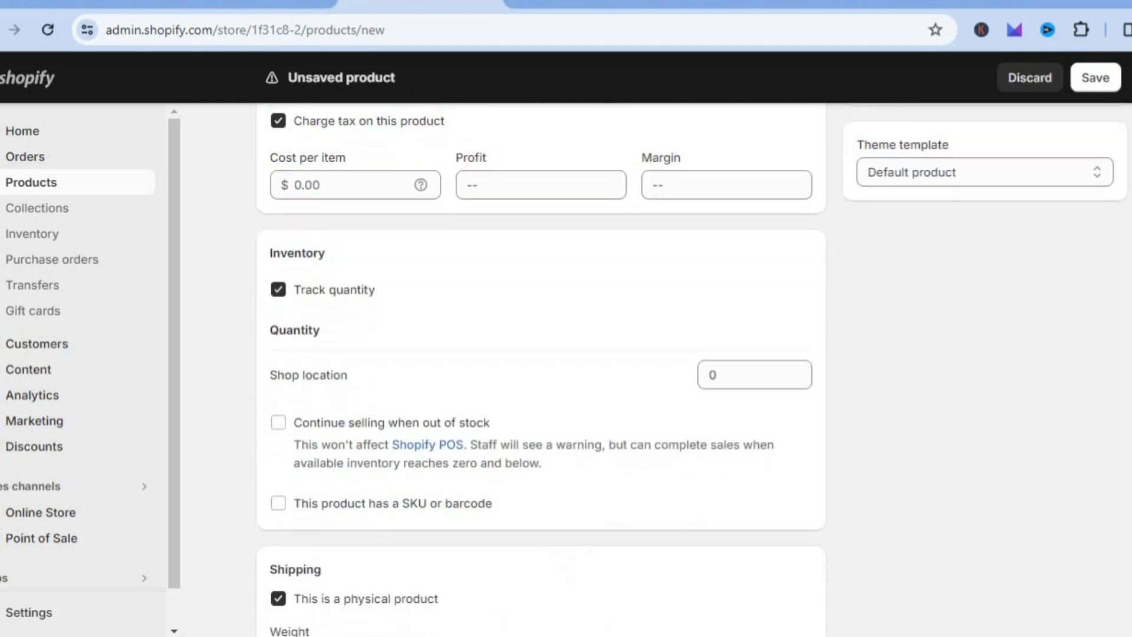
{"action": "scroll", "coordinate": [540, 370], "scroll_direction": "down", "scroll_amount": 3}
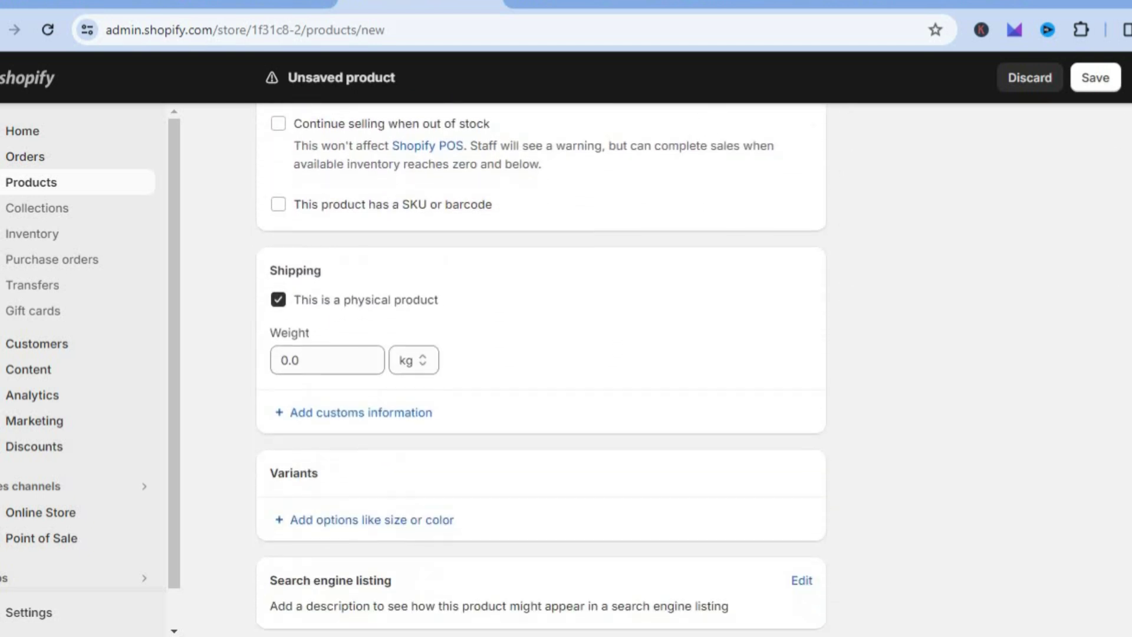
{"action": "left_click", "coordinate": [278, 303]}
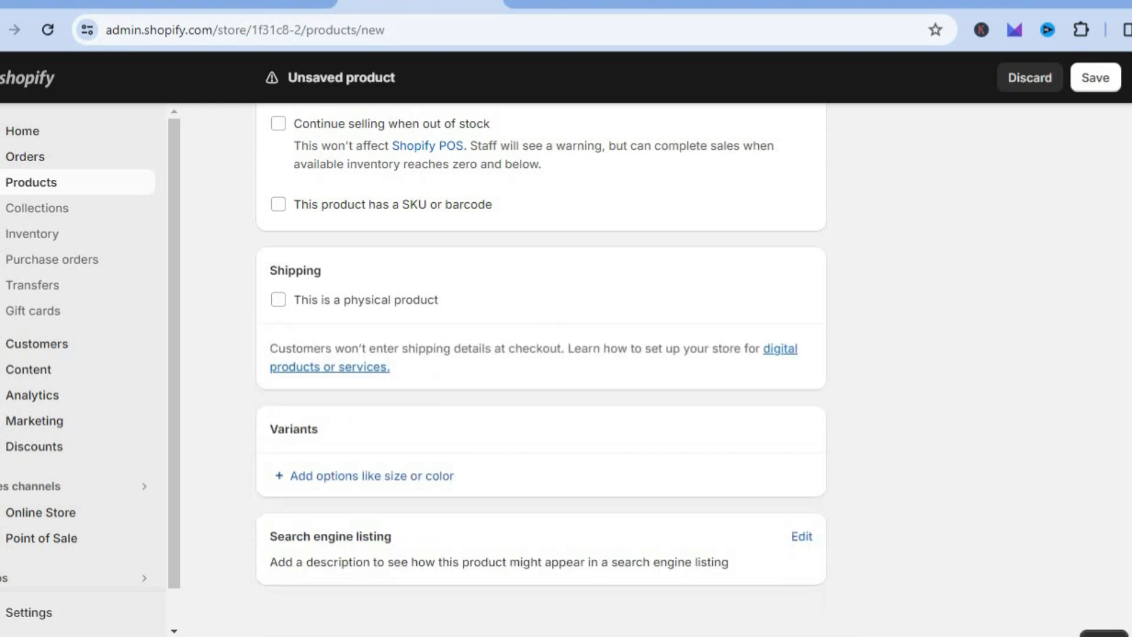
Set 100 units of stock at the Shop location and save the product.
{"action": "scroll", "coordinate": [541, 369], "scroll_direction": "up", "scroll_amount": 7}
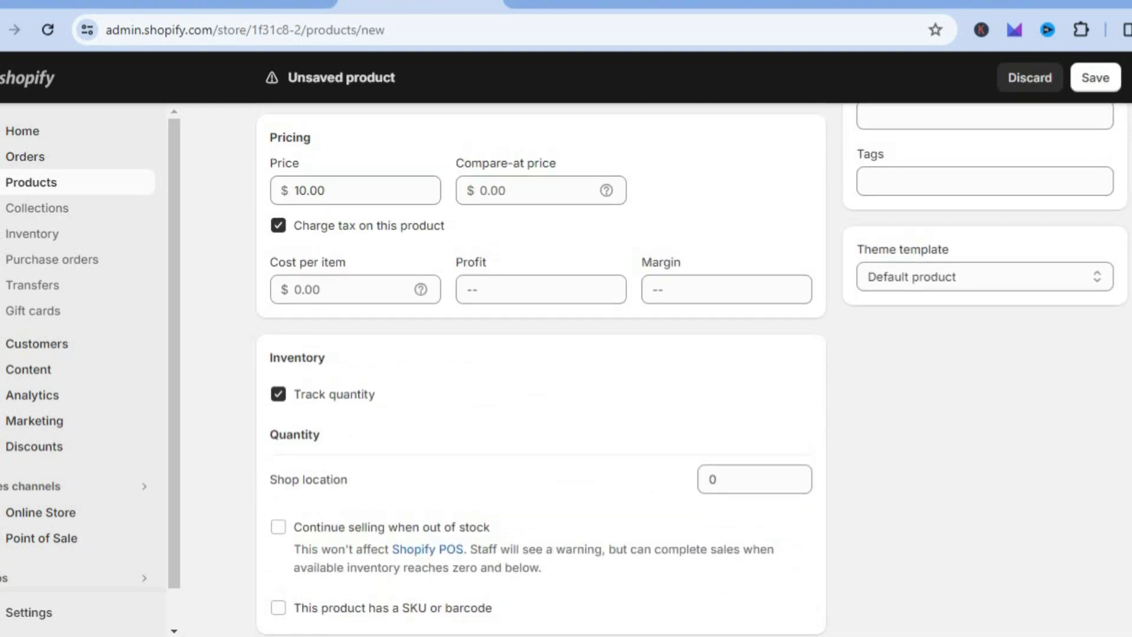
{"action": "left_click", "coordinate": [728, 472]}
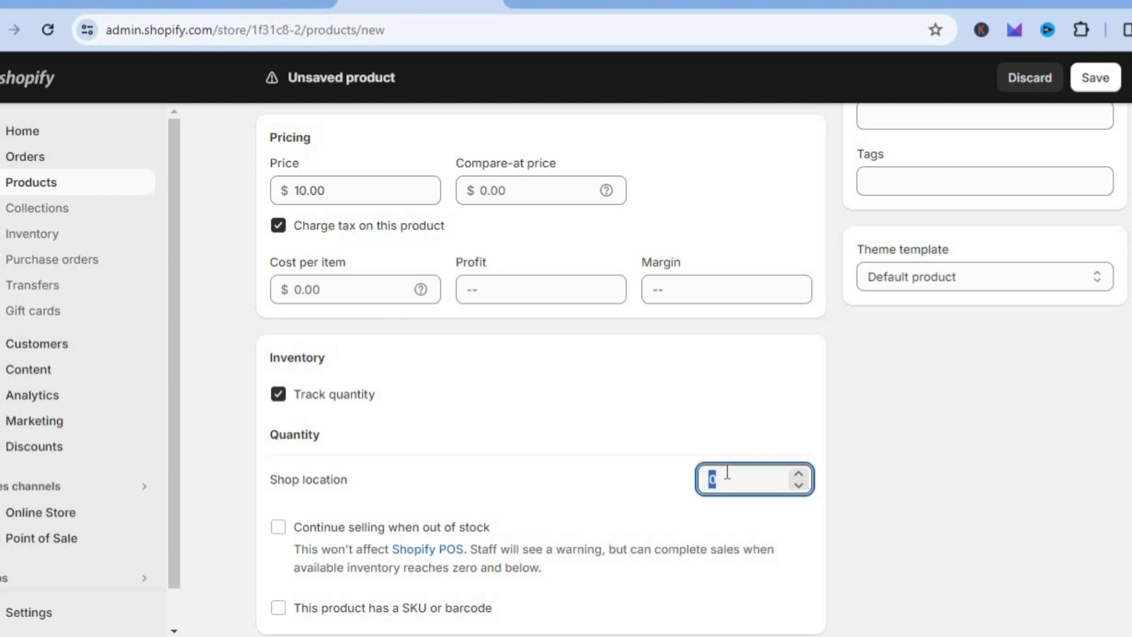
{"action": "type", "text": "100"}
{"action": "scroll", "coordinate": [1096, 413], "scroll_direction": "up", "scroll_amount": 8}
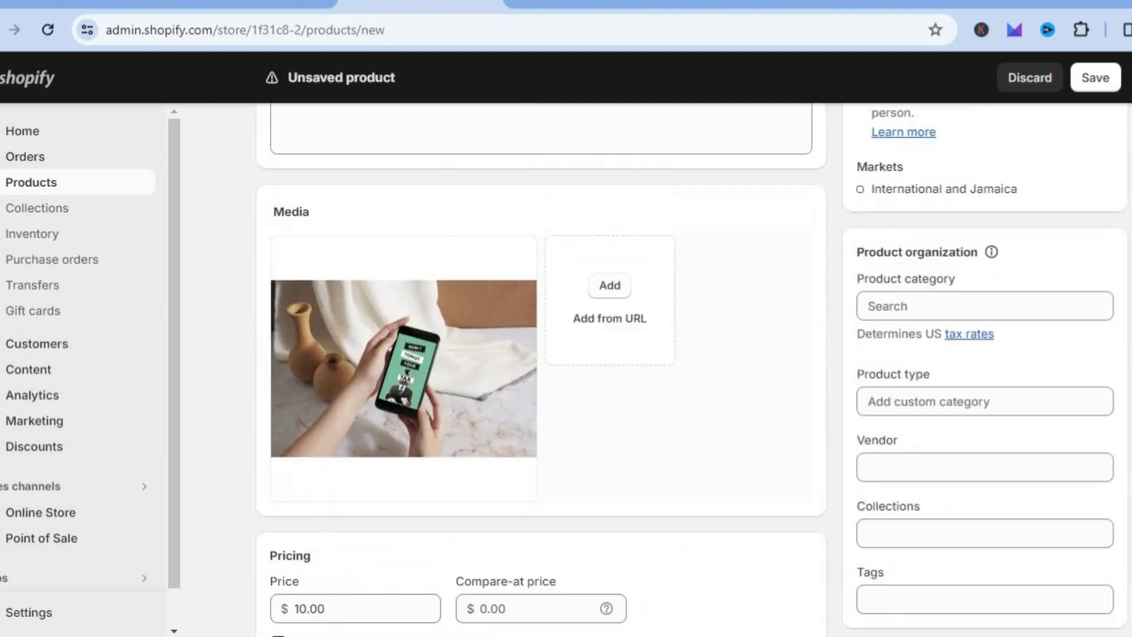
{"action": "left_click", "coordinate": [1087, 80]}
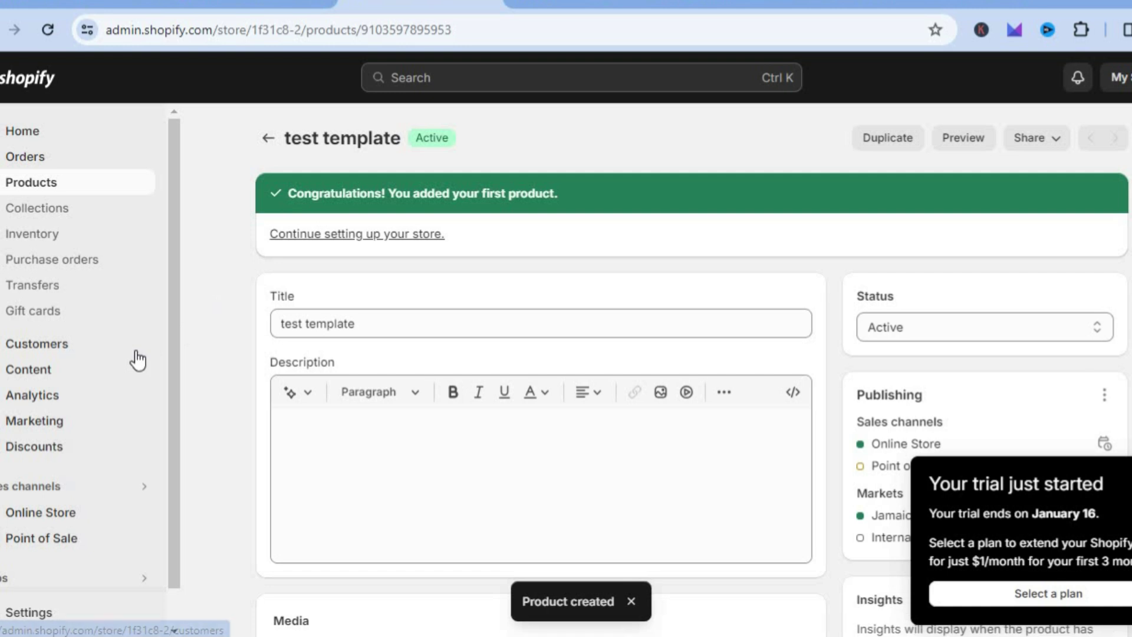
Go from Apps through App and sales channel settings to the Shopify App Store.
{"action": "left_click", "coordinate": [69, 581]}
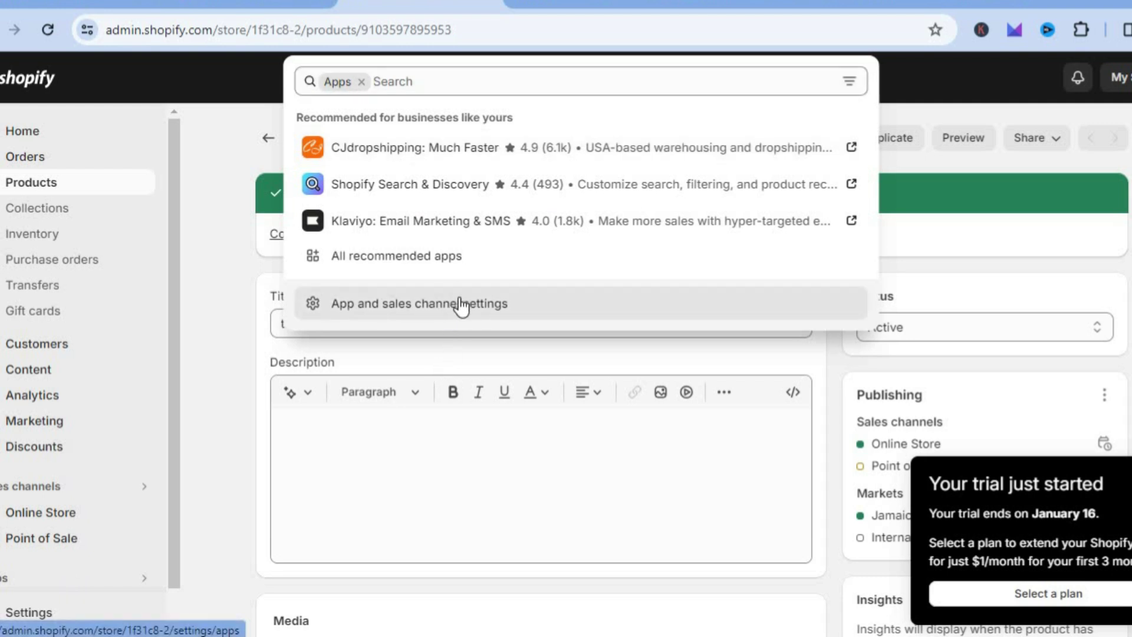
{"action": "left_click", "coordinate": [461, 305]}
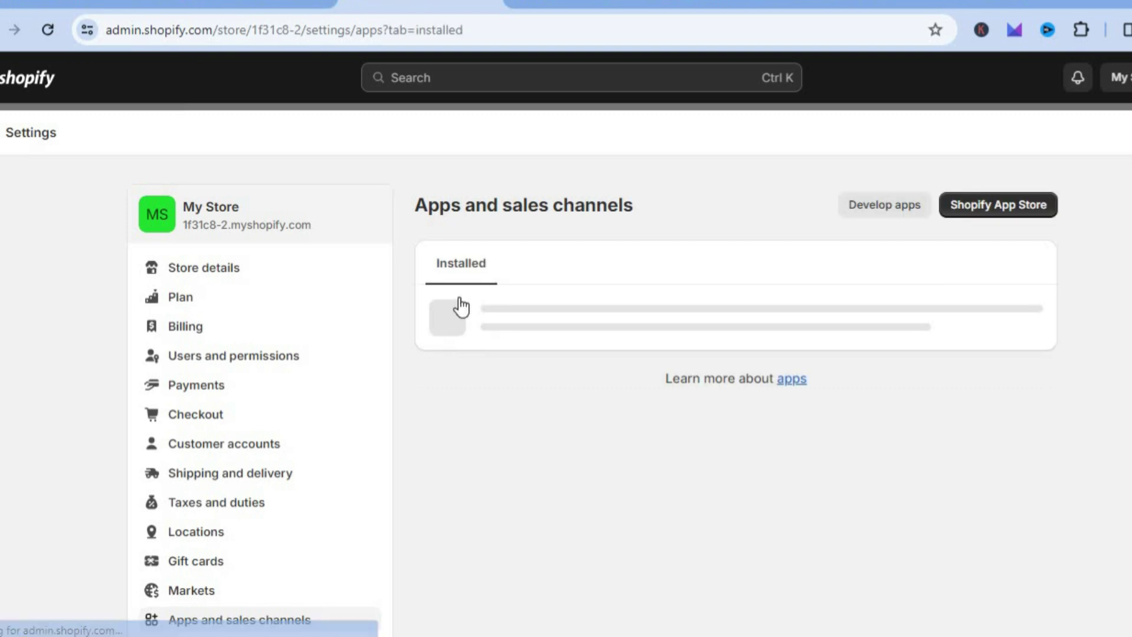
{"action": "left_click", "coordinate": [981, 210]}
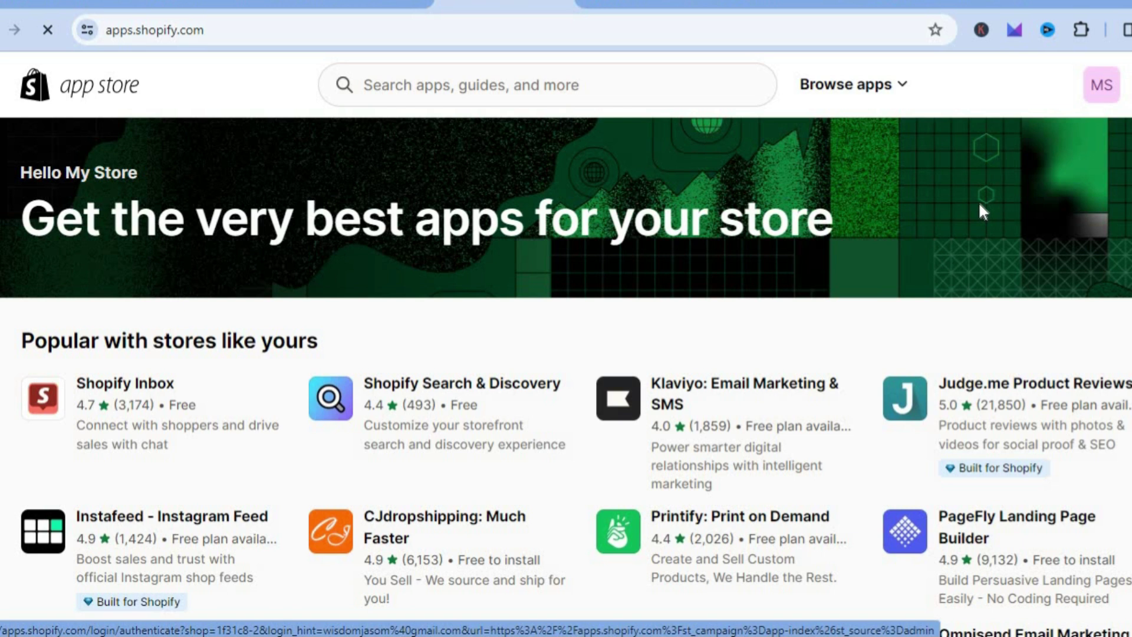
Search the App Store for 'digital downloads' and open the Digital Downloads – Filemonk app page.
{"action": "left_click", "coordinate": [458, 69]}
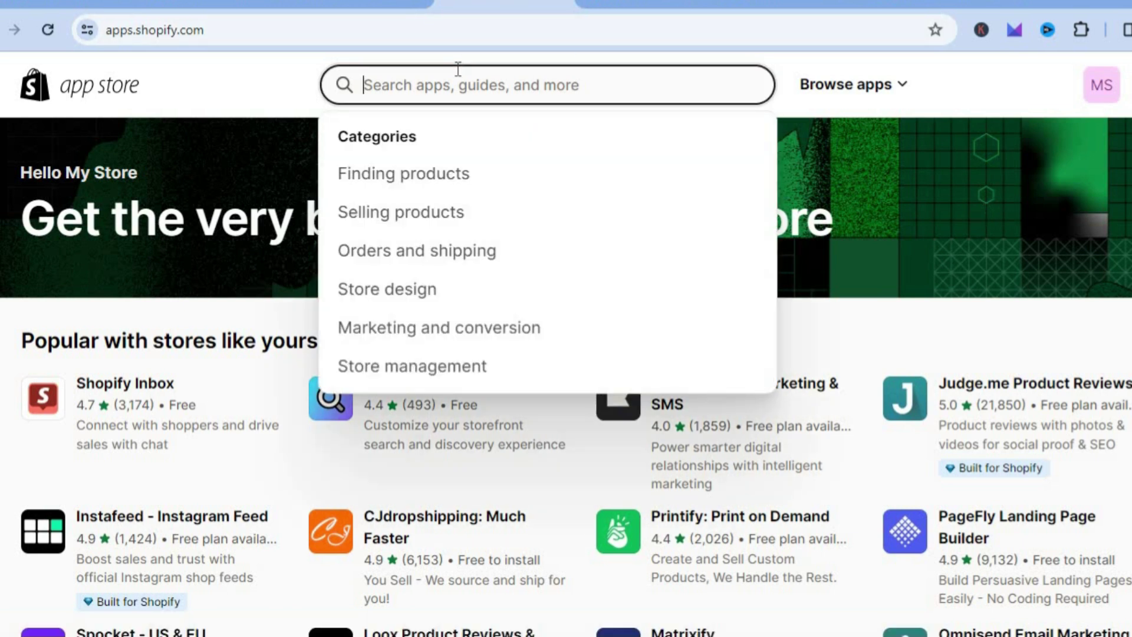
{"action": "type", "text": "dig"}
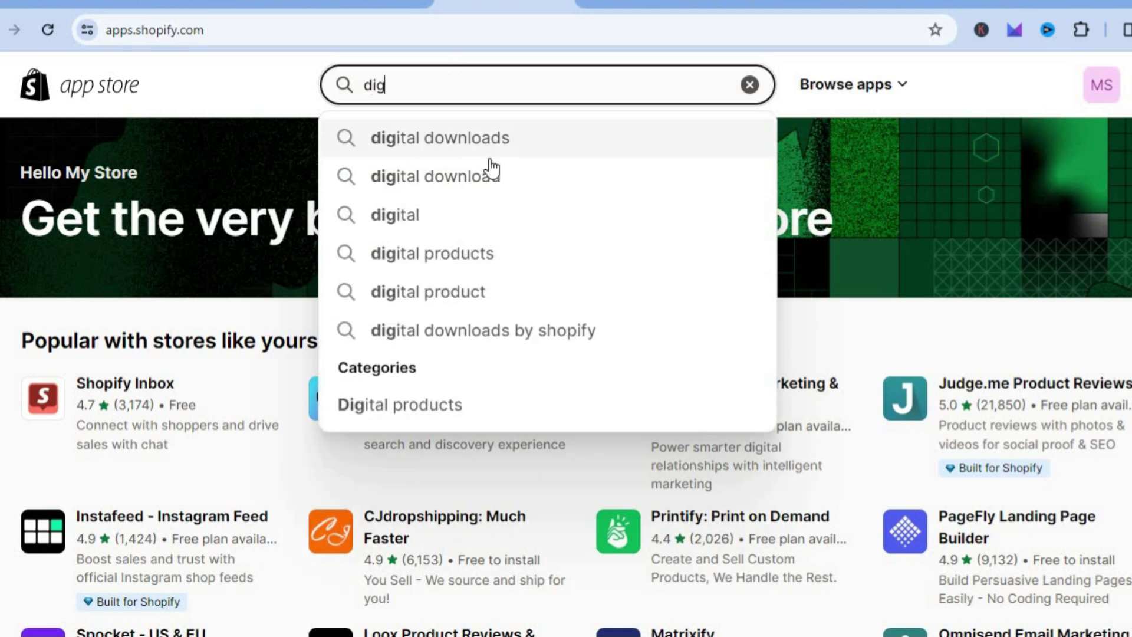
{"action": "left_click", "coordinate": [500, 138]}
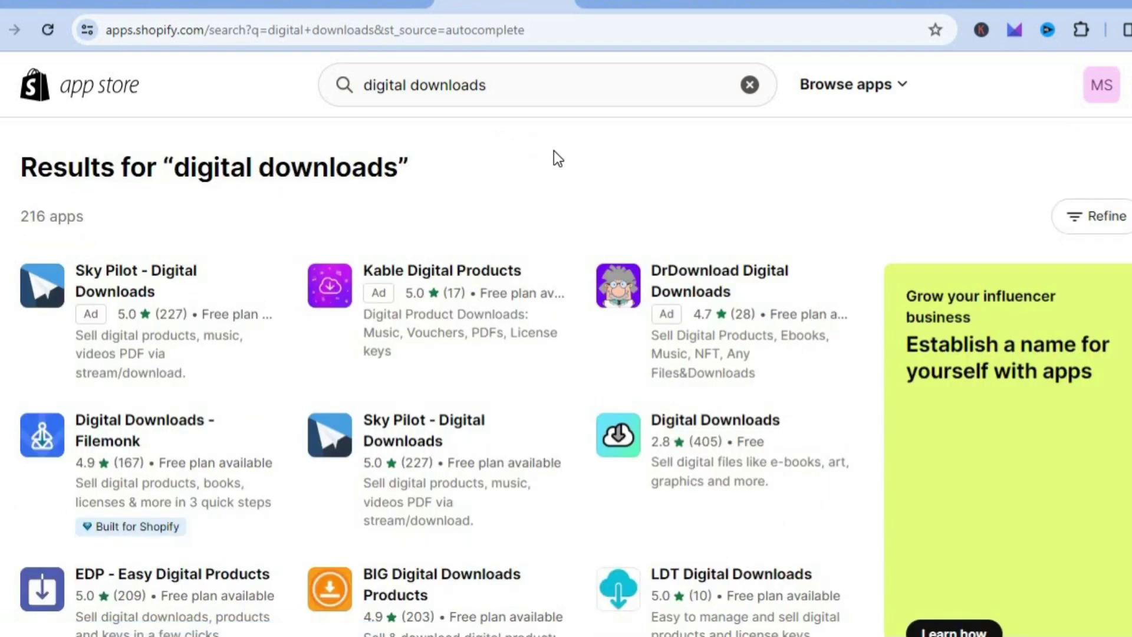
{"action": "left_click", "coordinate": [149, 421]}
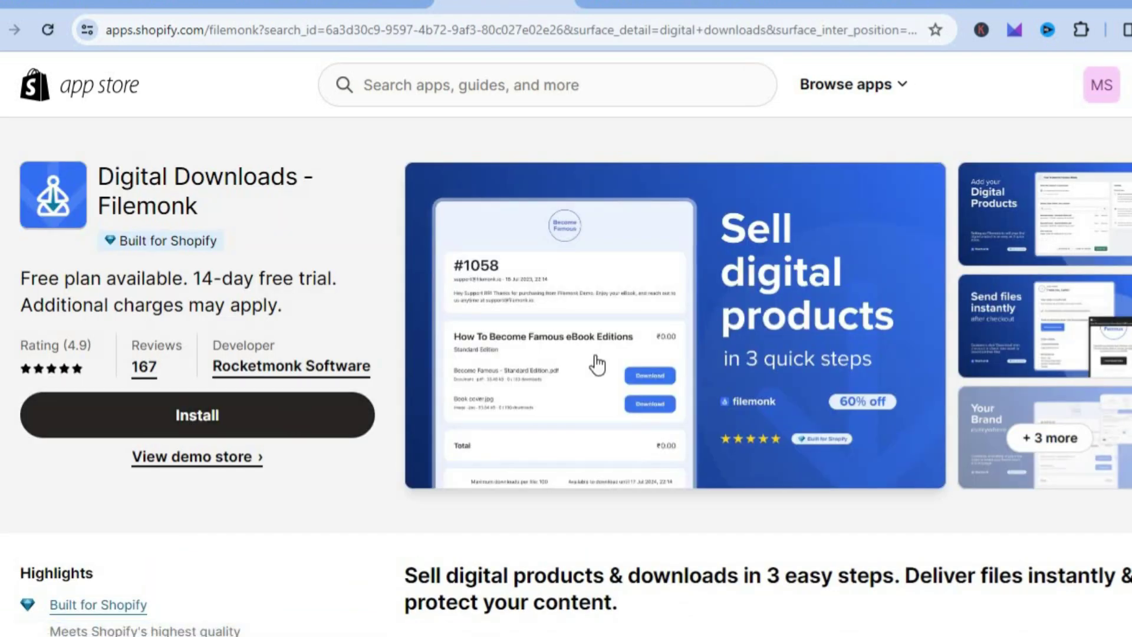
Install Filemonk, answer 'Search on App Store' for how you heard of it, and get started.
{"action": "left_click", "coordinate": [294, 423]}
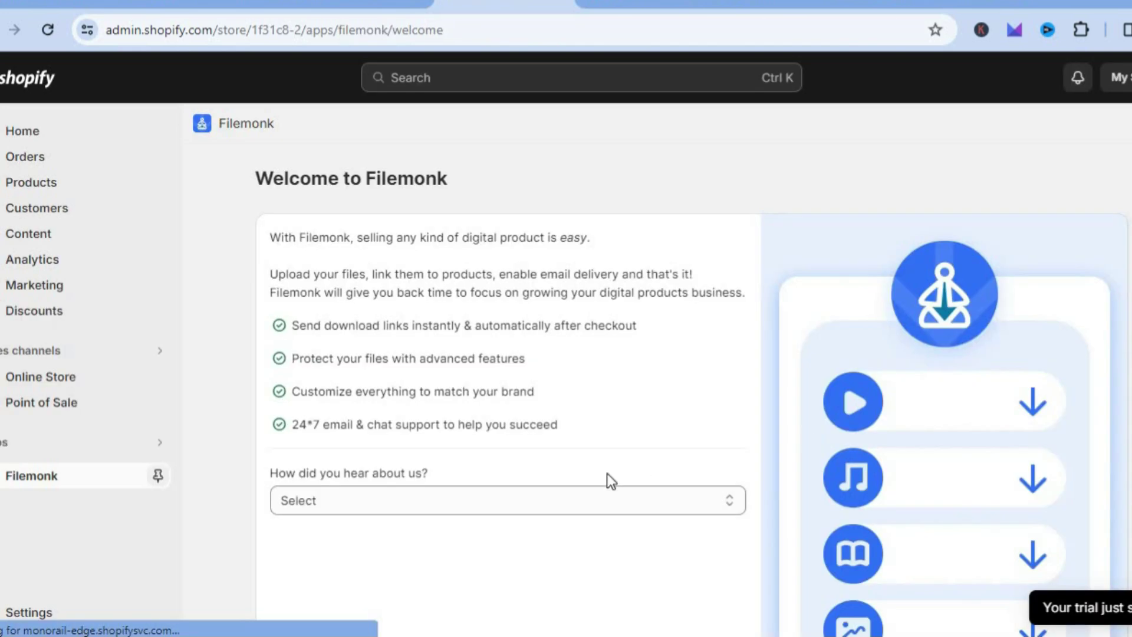
{"action": "left_click", "coordinate": [589, 510]}
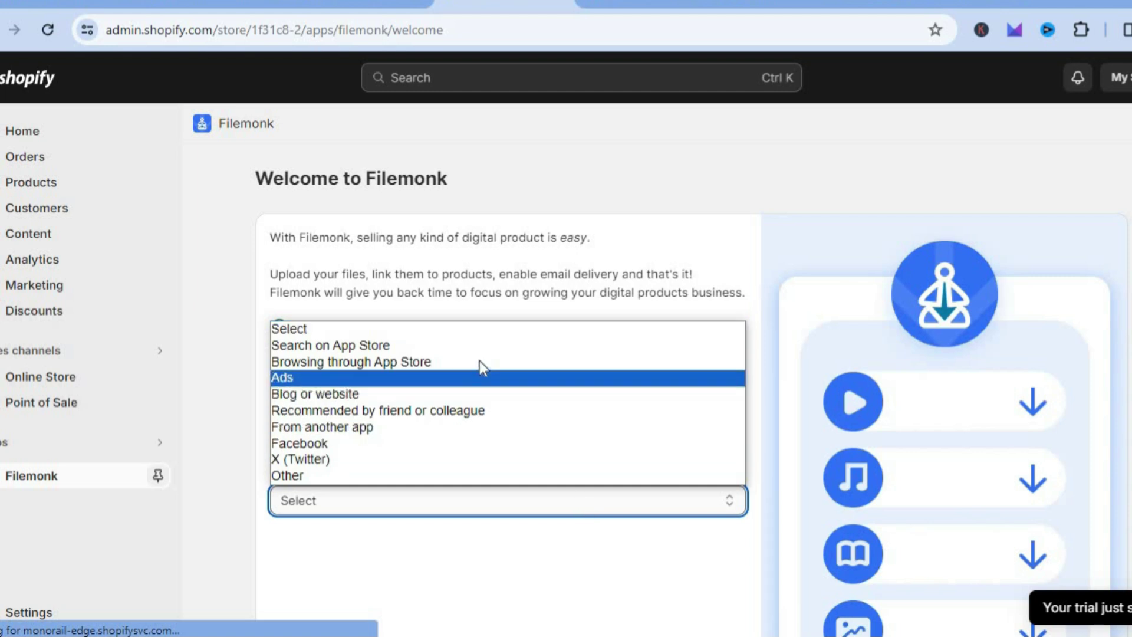
{"action": "left_click", "coordinate": [469, 347]}
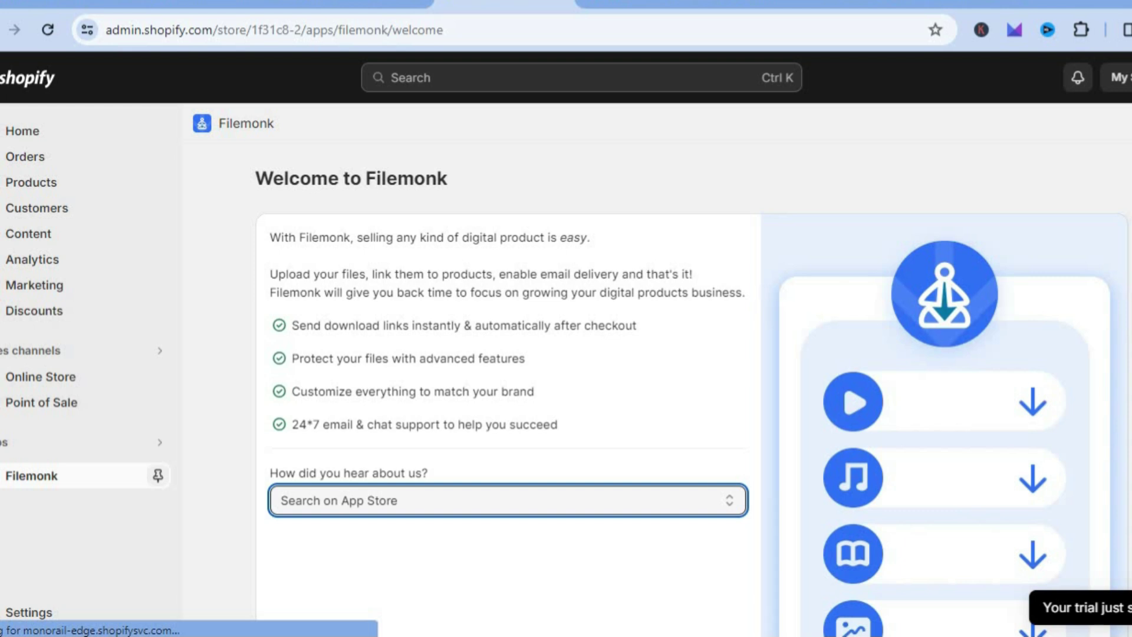
{"action": "scroll", "coordinate": [684, 389], "scroll_direction": "down", "scroll_amount": 2}
{"action": "left_click", "coordinate": [306, 537]}
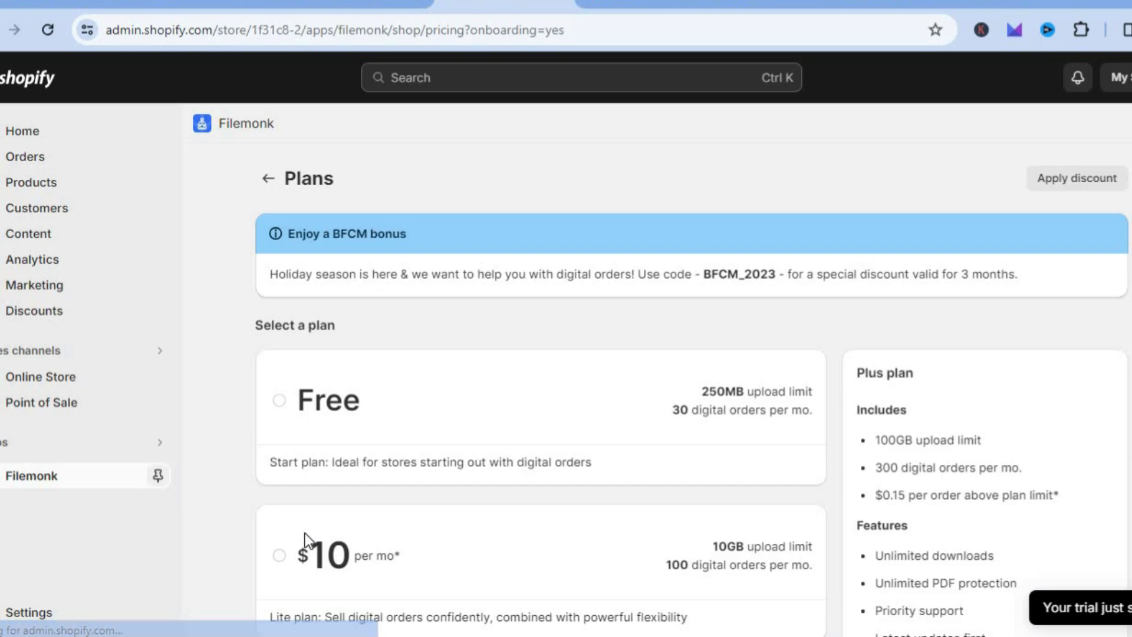
Subscribe to Filemonk's Free plan to reach the Files list showing 'test template'.
{"action": "left_click", "coordinate": [279, 401]}
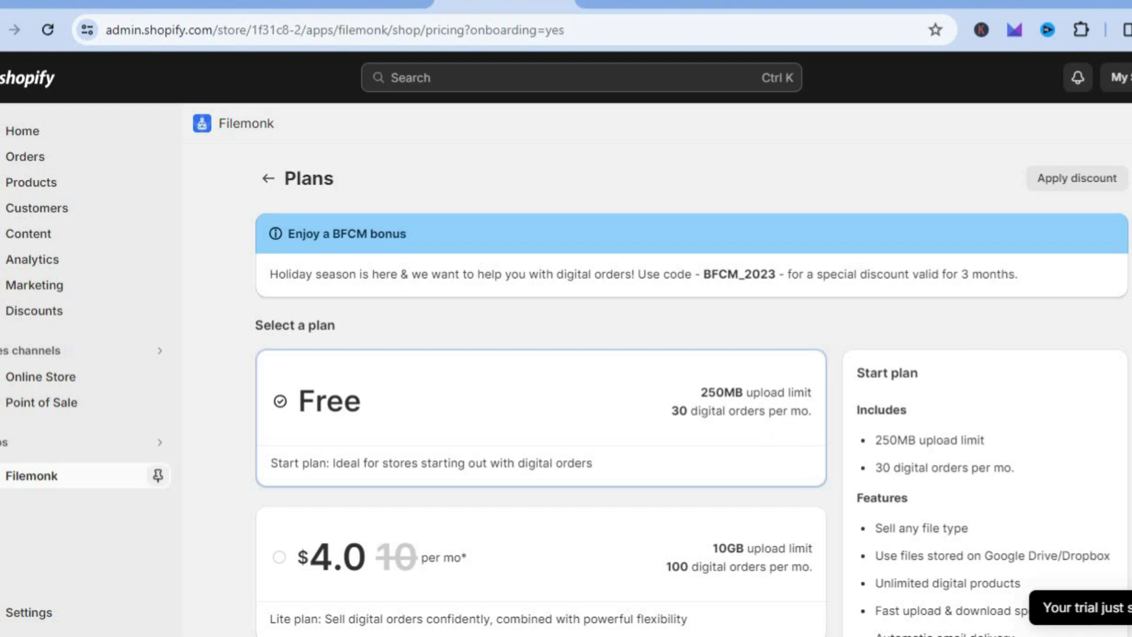
{"action": "scroll", "coordinate": [1029, 343], "scroll_direction": "down", "scroll_amount": 10}
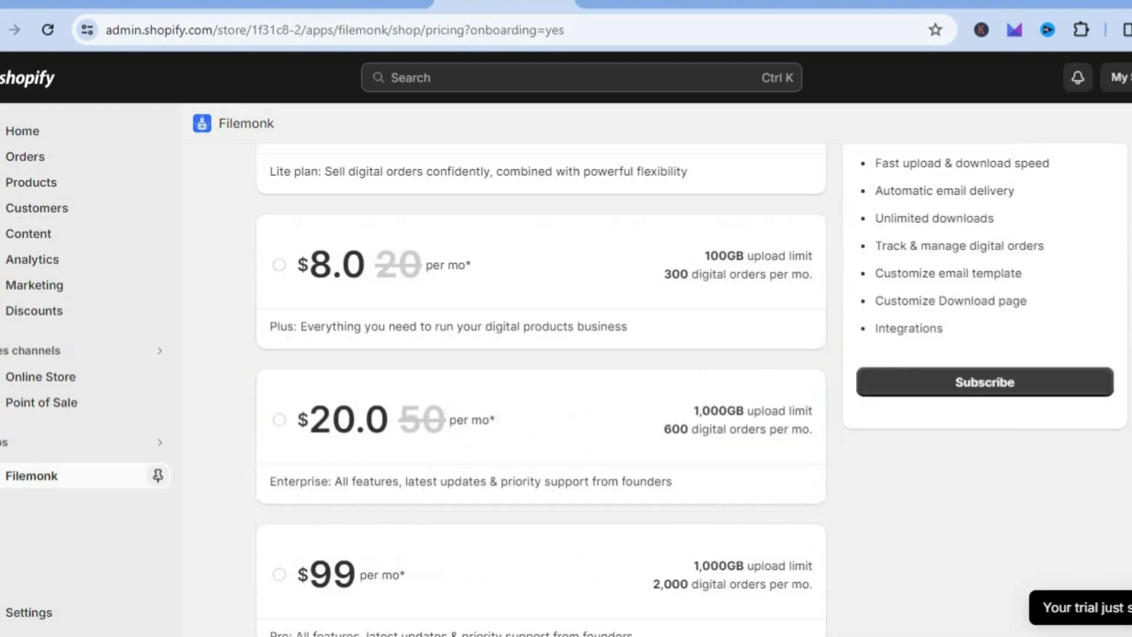
{"action": "left_click", "coordinate": [1024, 330]}
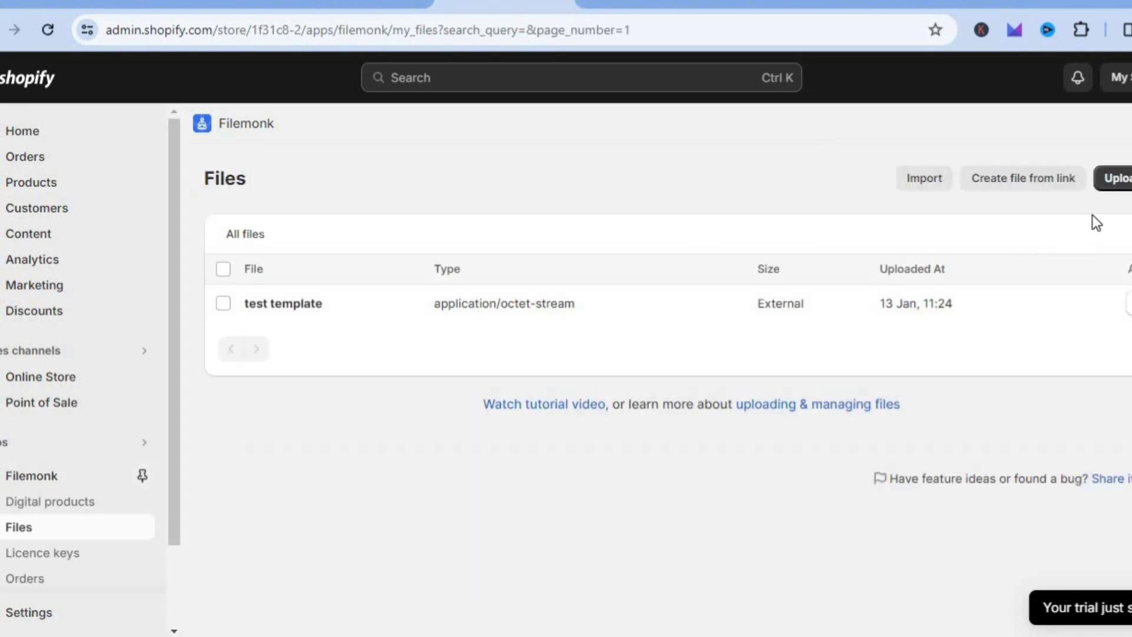
Paste a URL into a Create file from link form, close it, then open the 'test template' file.
{"action": "left_click", "coordinate": [1049, 178]}
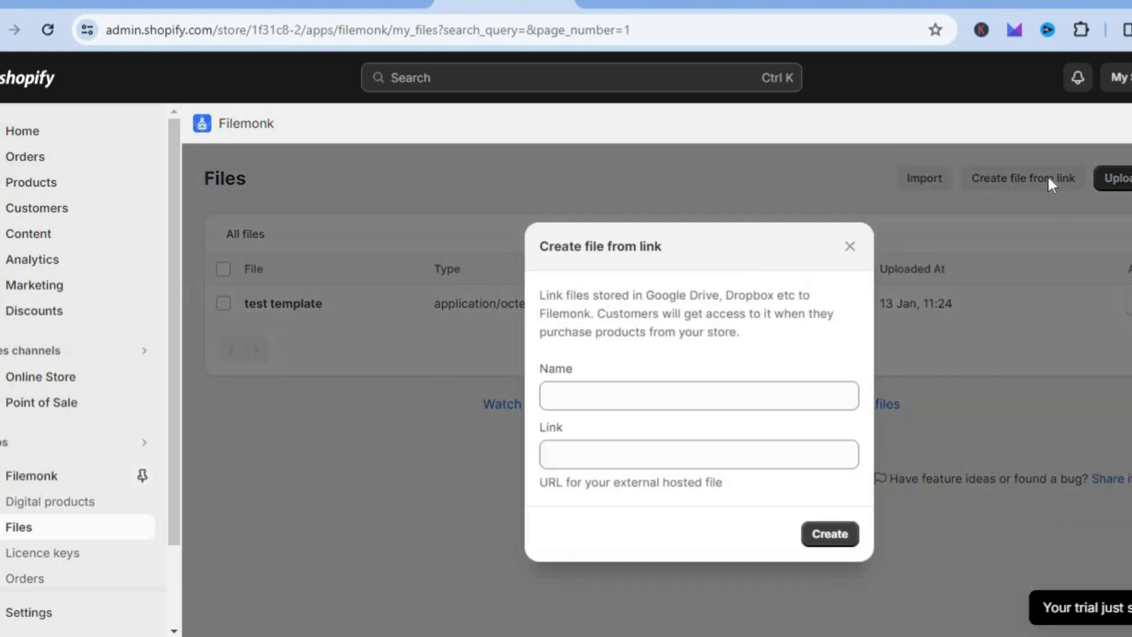
{"action": "right_click", "coordinate": [615, 454]}
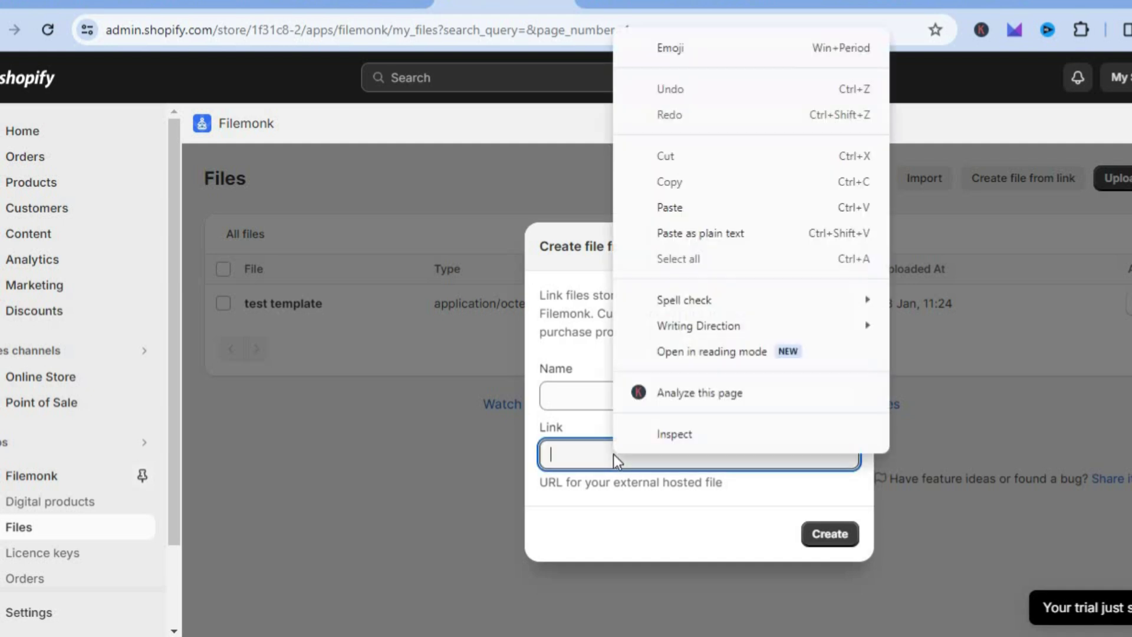
{"action": "left_click", "coordinate": [657, 212]}
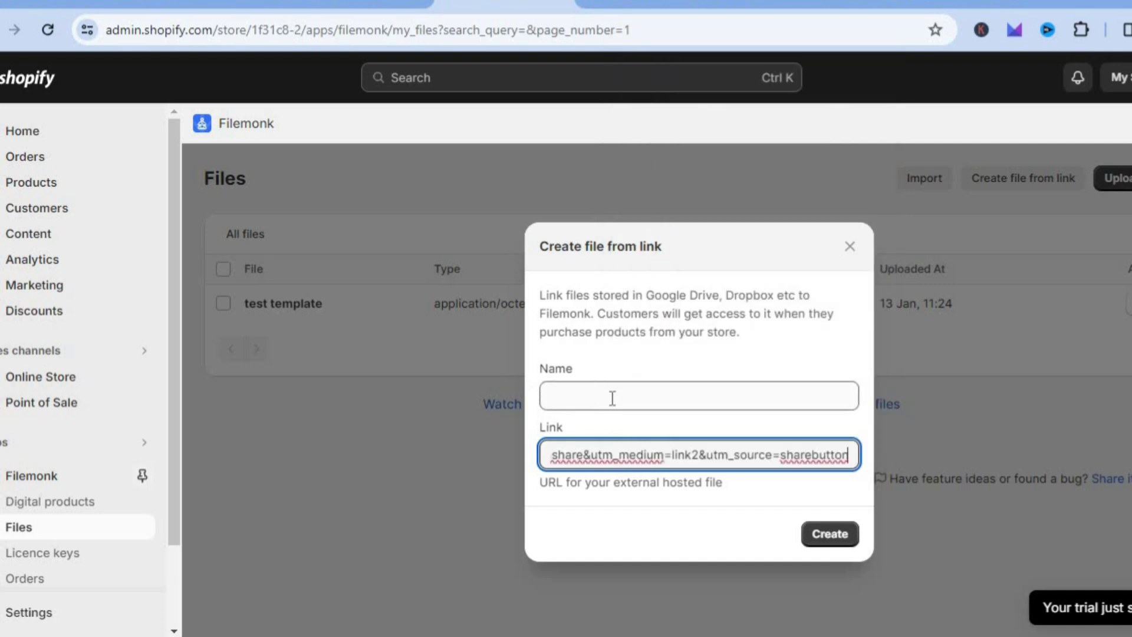
{"action": "left_click", "coordinate": [849, 248]}
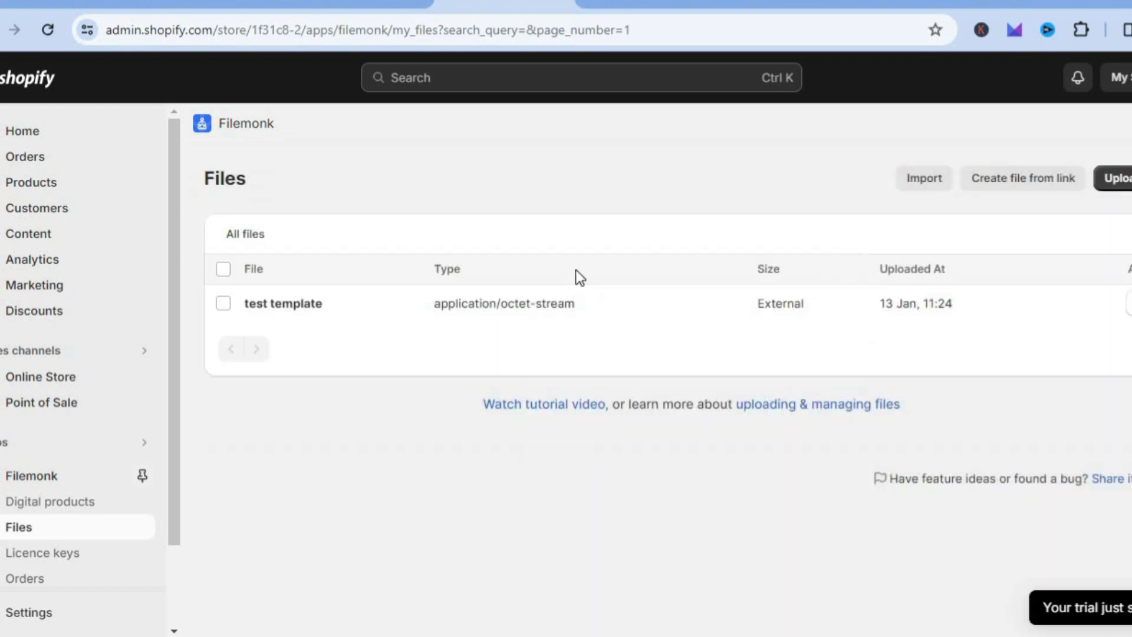
{"action": "left_click", "coordinate": [640, 306]}
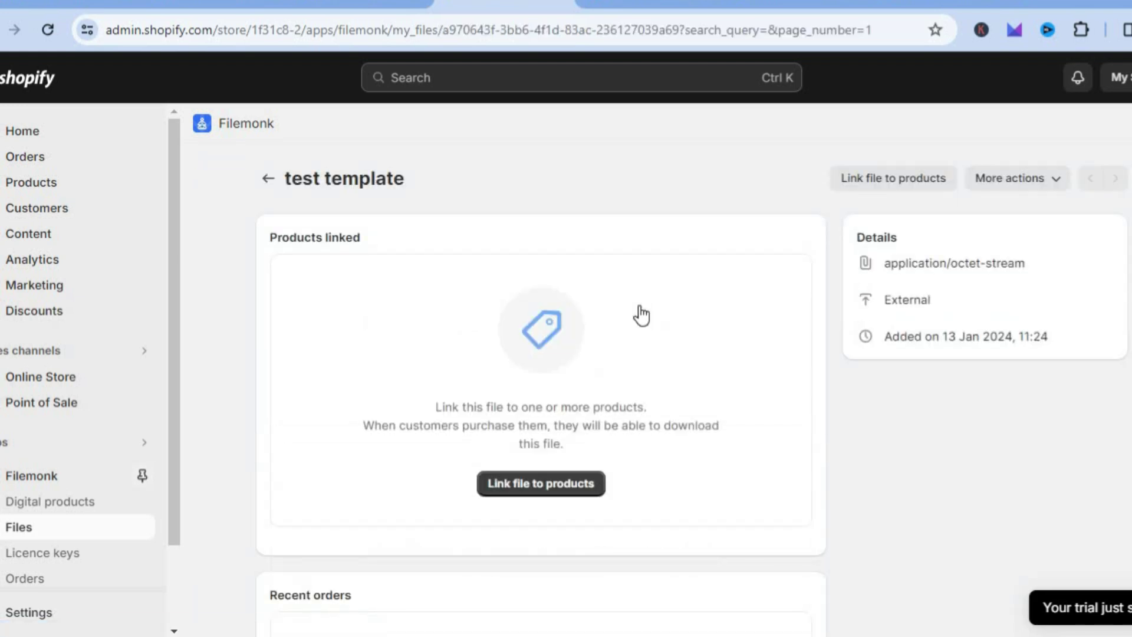
Link the 'test template' file to the 'test template' product for all variants.
{"action": "left_click", "coordinate": [563, 486]}
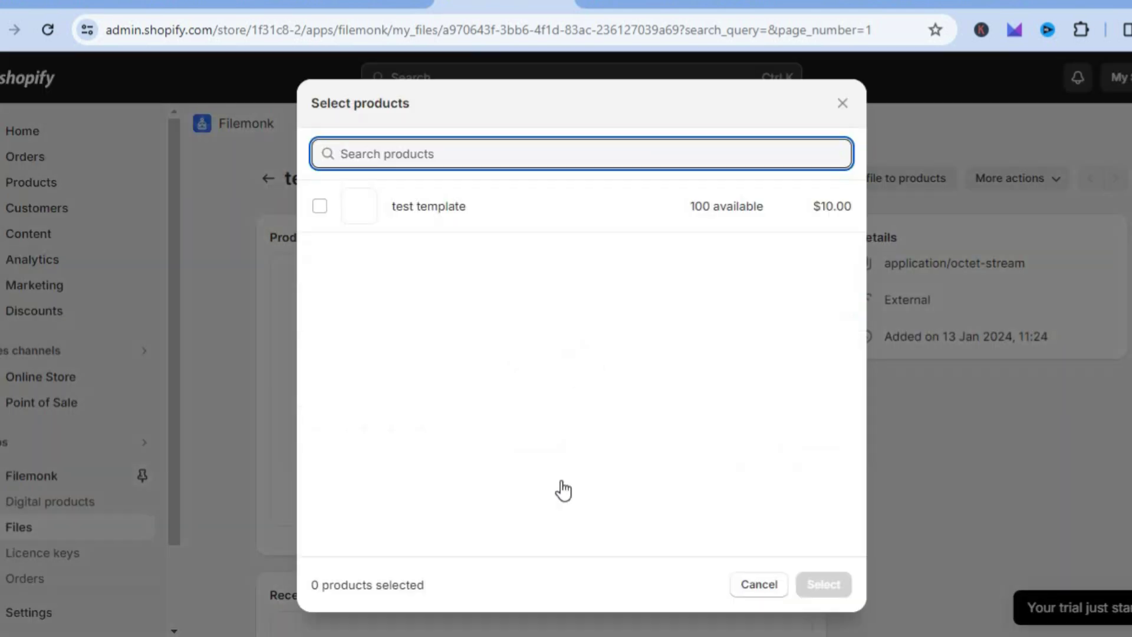
{"action": "left_click", "coordinate": [391, 211]}
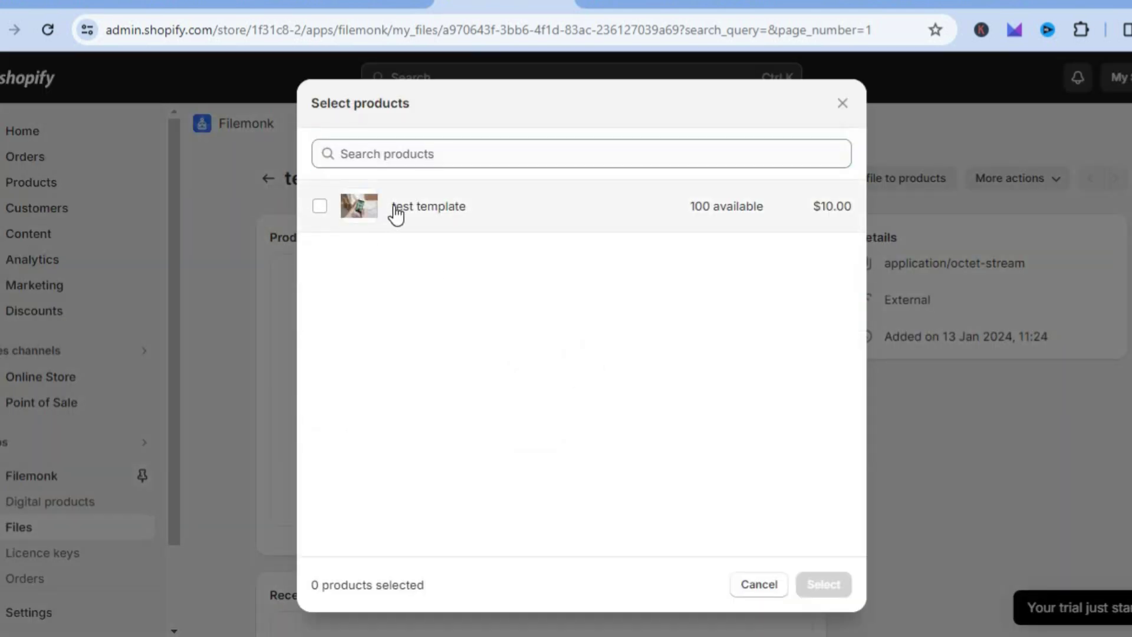
{"action": "left_click", "coordinate": [824, 597]}
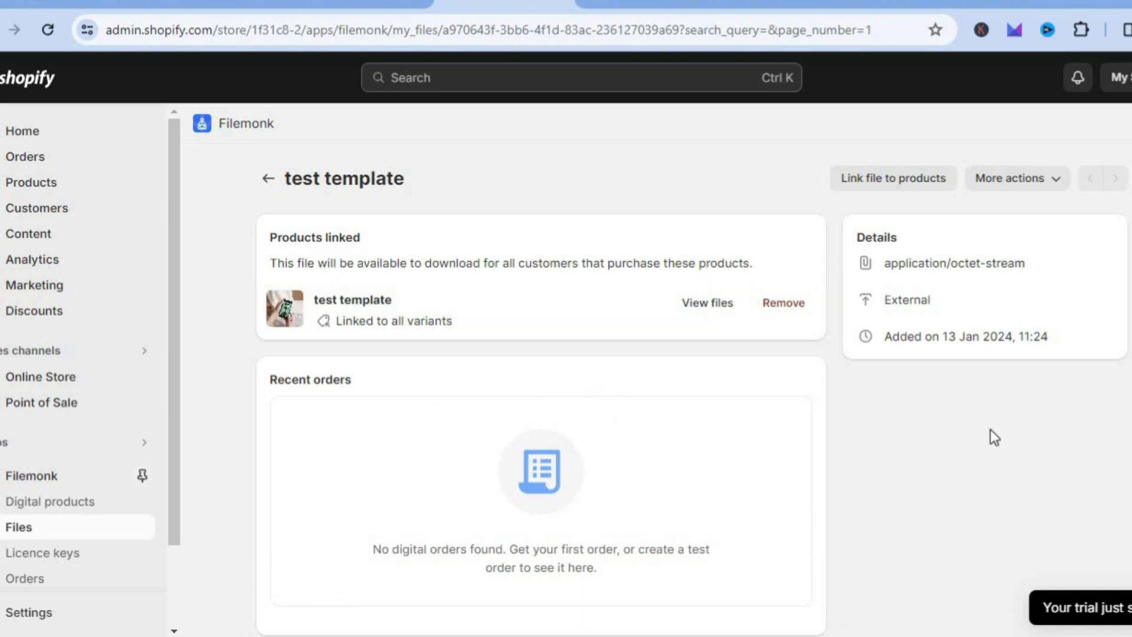
{"action": "scroll", "coordinate": [534, 264], "scroll_direction": "down", "scroll_amount": 2}
{"action": "scroll", "coordinate": [534, 263], "scroll_direction": "up", "scroll_amount": 2}
Go to Filemonk's home setup guide and choose Enable email delivery.
{"action": "left_click", "coordinate": [71, 500]}
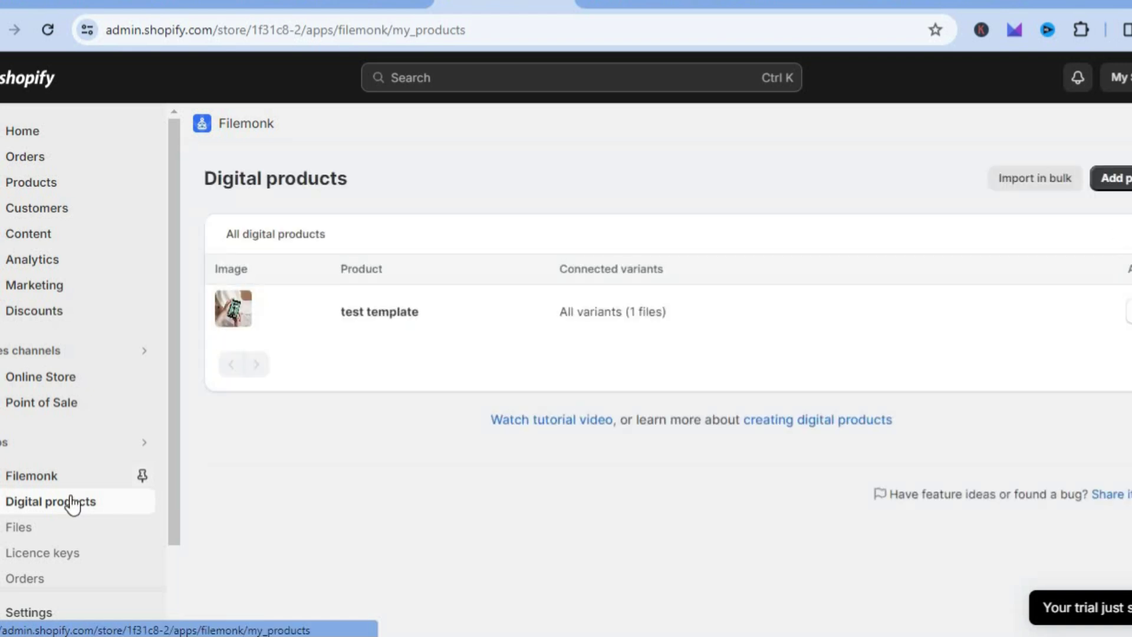
{"action": "left_click", "coordinate": [32, 479]}
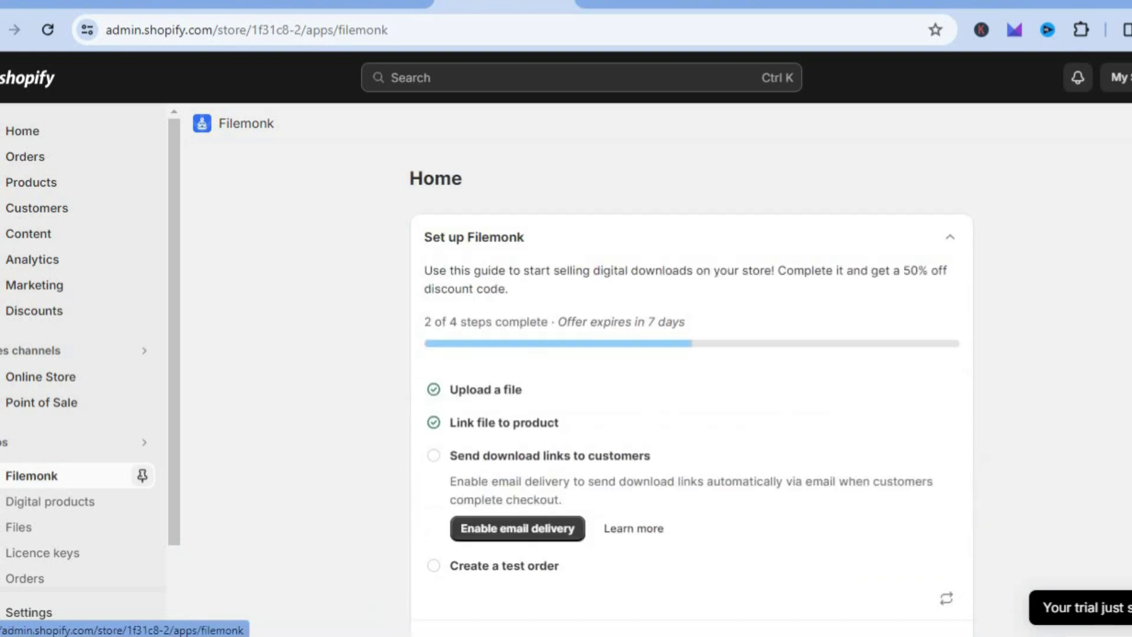
{"action": "scroll", "coordinate": [1070, 298], "scroll_direction": "down", "scroll_amount": 3}
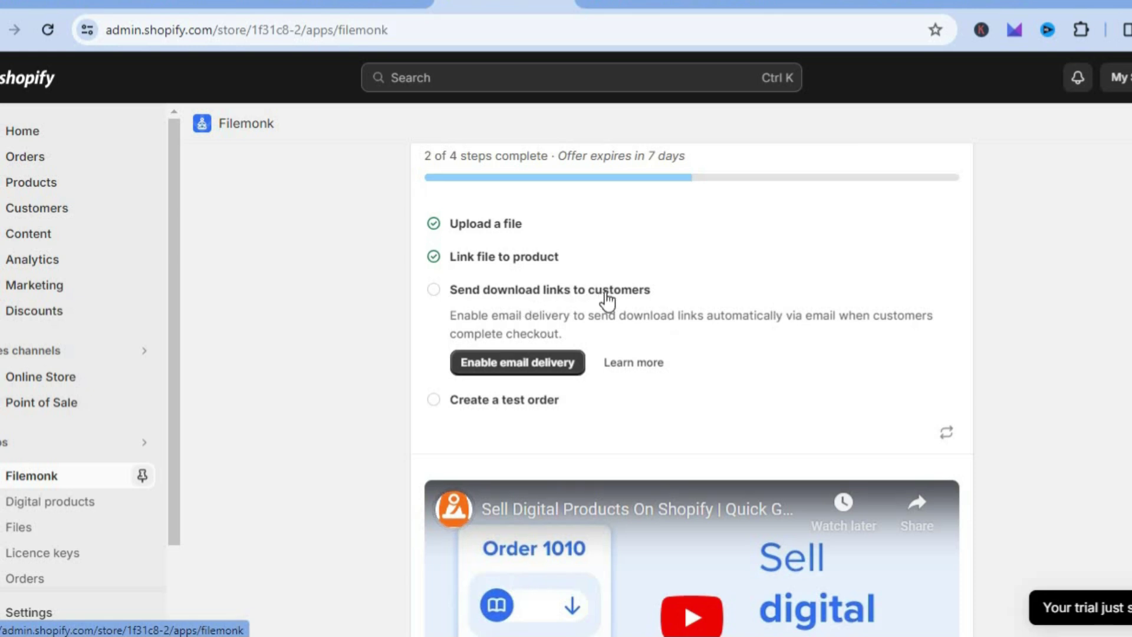
{"action": "left_click", "coordinate": [549, 362]}
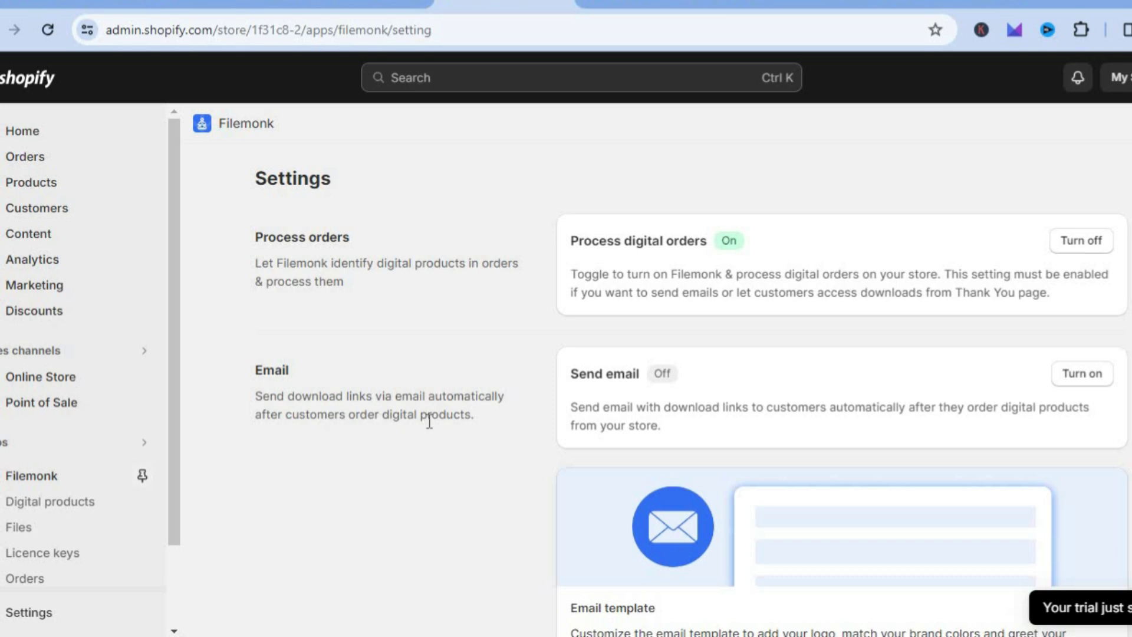
Switch the Send email download-link setting On, then review the remaining Filemonk settings.
{"action": "left_click", "coordinate": [1080, 382]}
{"action": "scroll", "coordinate": [665, 378], "scroll_direction": "down", "scroll_amount": 8}
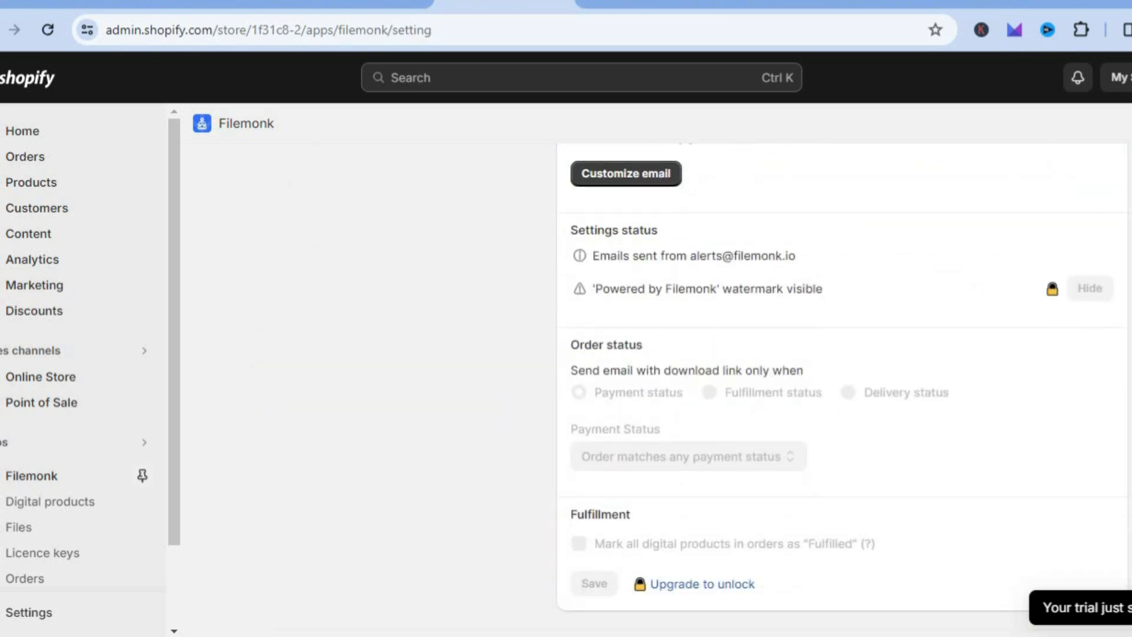
{"action": "scroll", "coordinate": [842, 386], "scroll_direction": "up", "scroll_amount": 5}
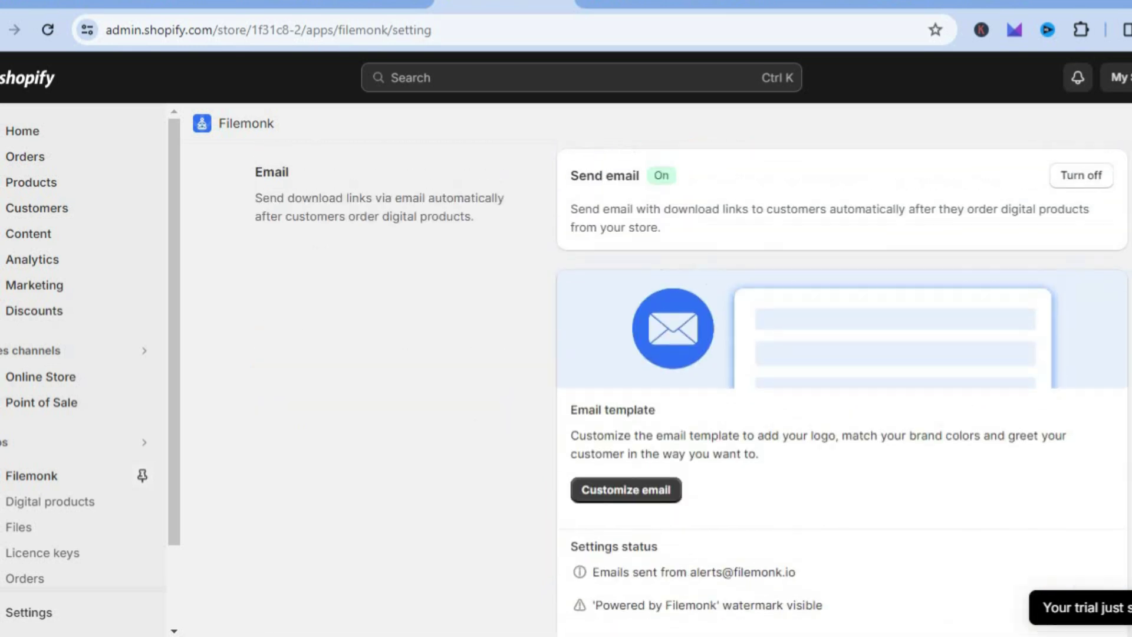
{"action": "scroll", "coordinate": [842, 386], "scroll_direction": "up", "scroll_amount": 1}
{"action": "scroll", "coordinate": [678, 407], "scroll_direction": "down", "scroll_amount": 2}
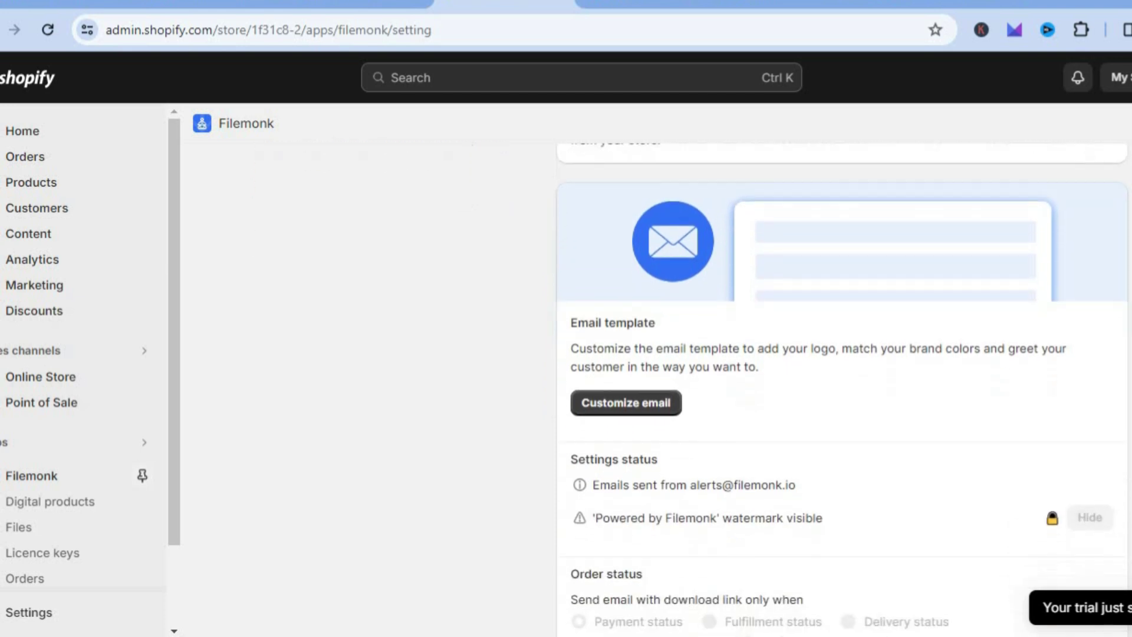
{"action": "left_click", "coordinate": [668, 399]}
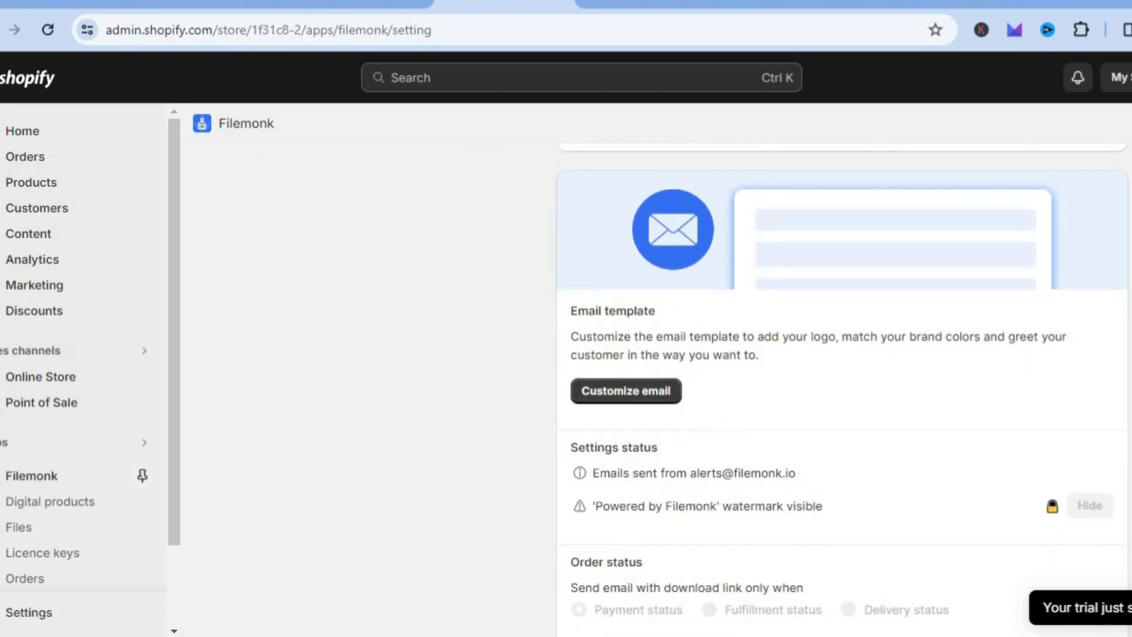
{"action": "scroll", "coordinate": [842, 380], "scroll_direction": "down", "scroll_amount": 5}
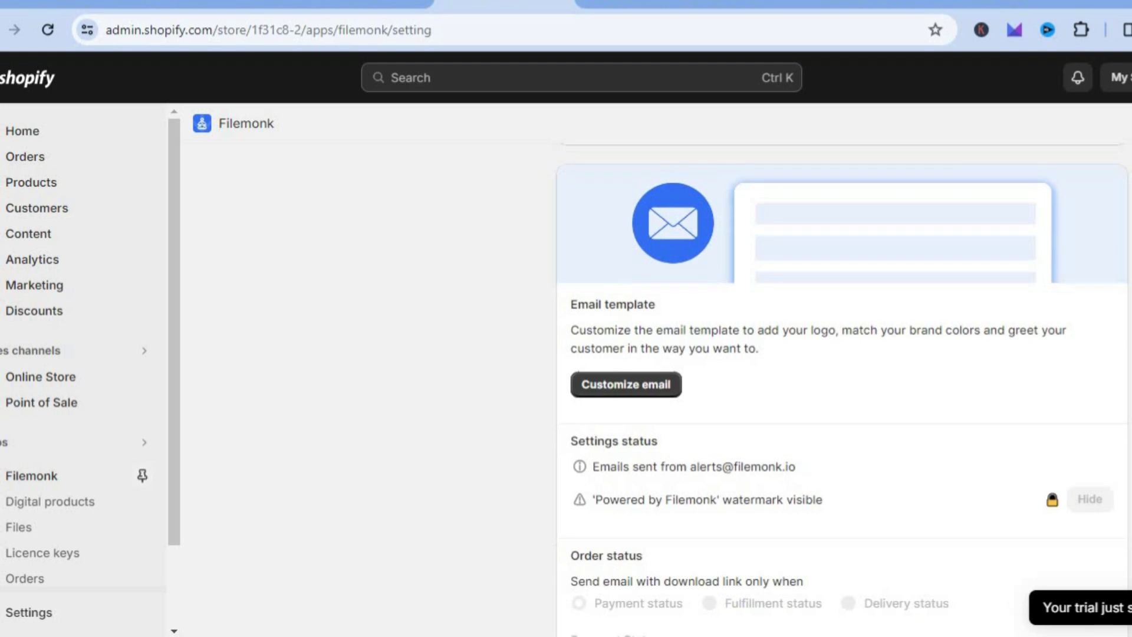
{"action": "scroll", "coordinate": [842, 380], "scroll_direction": "down", "scroll_amount": 5}
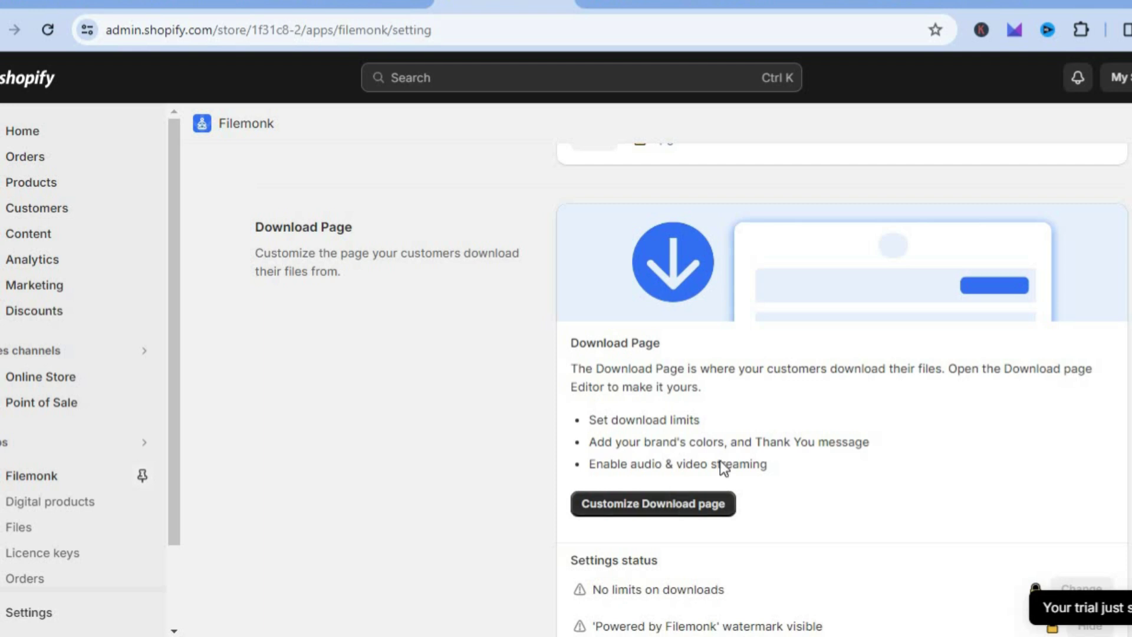
{"action": "scroll", "coordinate": [842, 389], "scroll_direction": "down", "scroll_amount": 8}
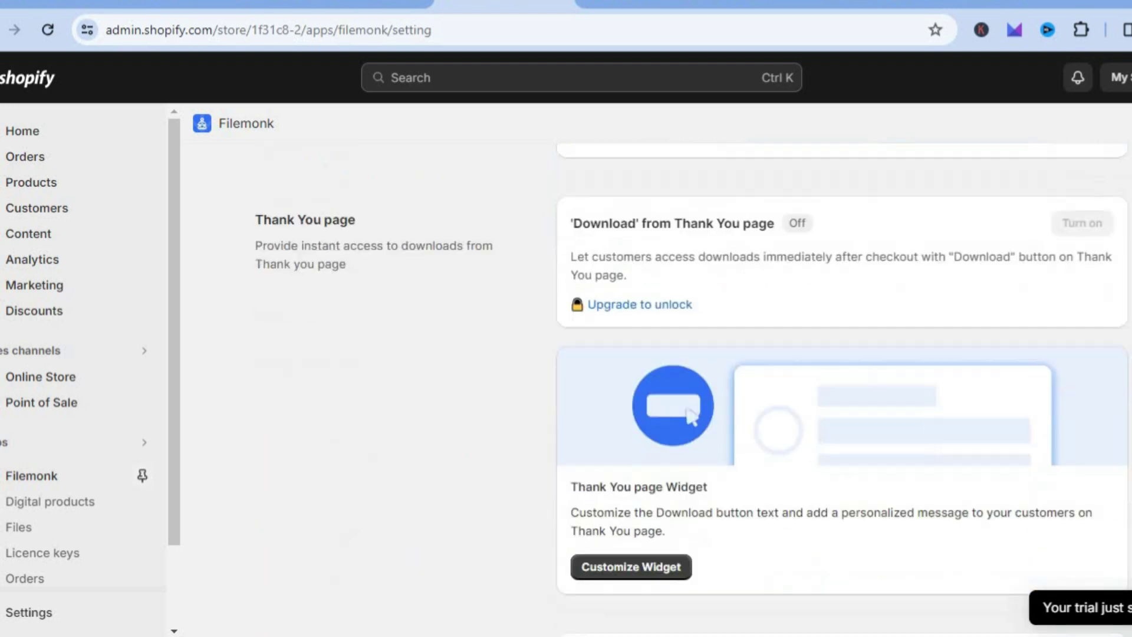
{"action": "scroll", "coordinate": [842, 389], "scroll_direction": "down", "scroll_amount": 2}
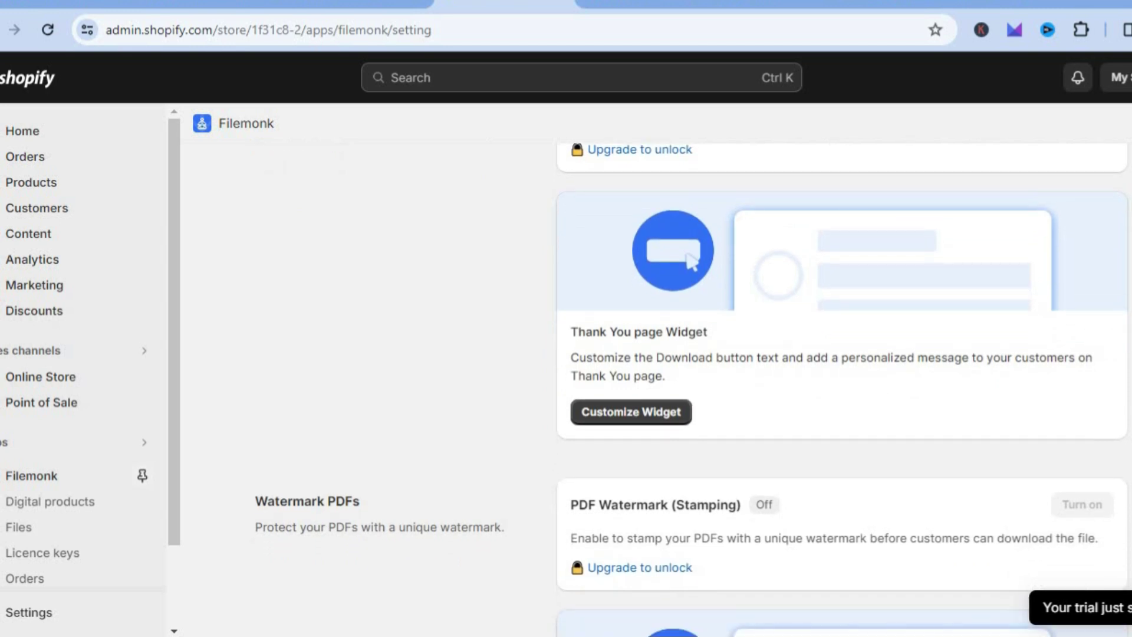
{"action": "scroll", "coordinate": [1112, 404], "scroll_direction": "down", "scroll_amount": 7}
{"action": "scroll", "coordinate": [842, 389], "scroll_direction": "down", "scroll_amount": 9}
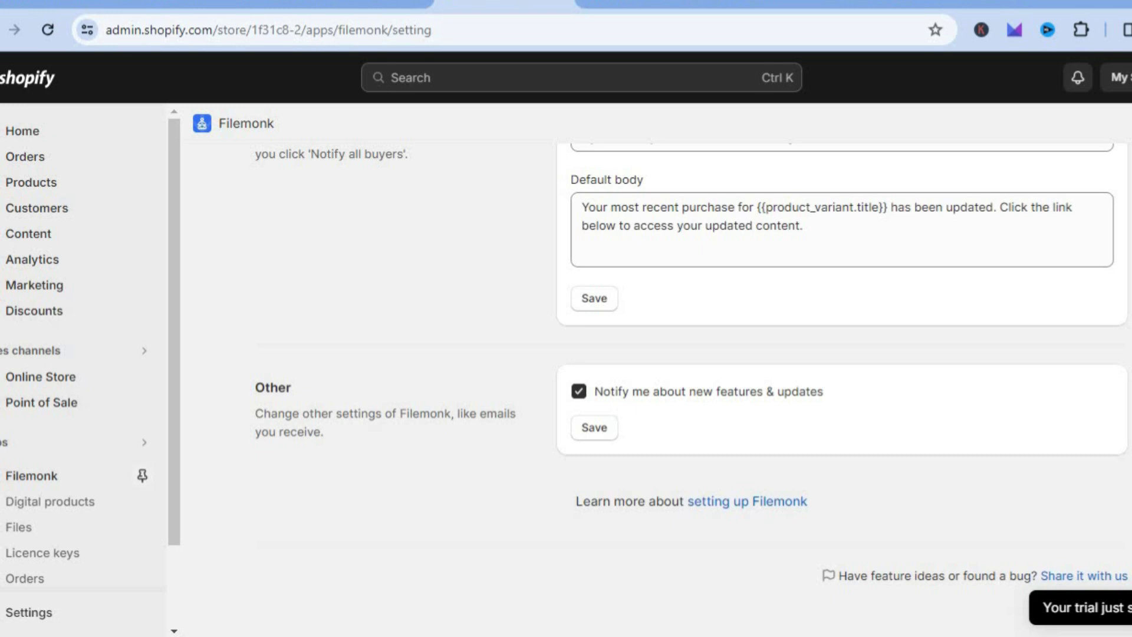
{"action": "scroll", "coordinate": [620, 287], "scroll_direction": "up", "scroll_amount": 20}
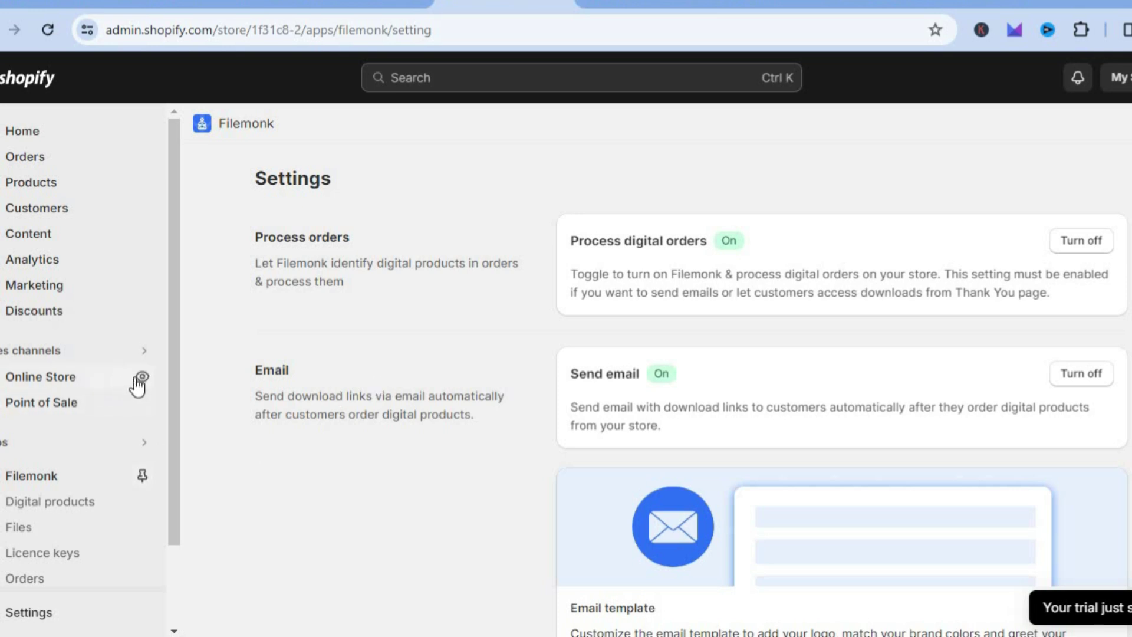
View the live storefront and select 'test template' ($10.00 JMD) under Featured products.
{"action": "left_click", "coordinate": [146, 377]}
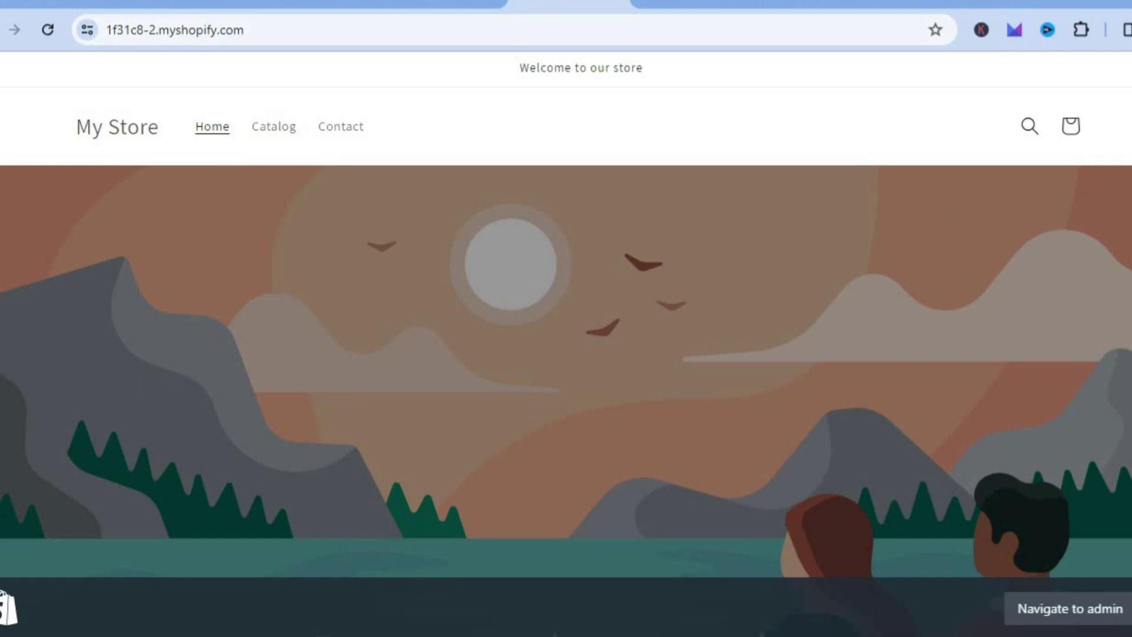
{"action": "scroll", "coordinate": [543, 423], "scroll_direction": "down", "scroll_amount": 10}
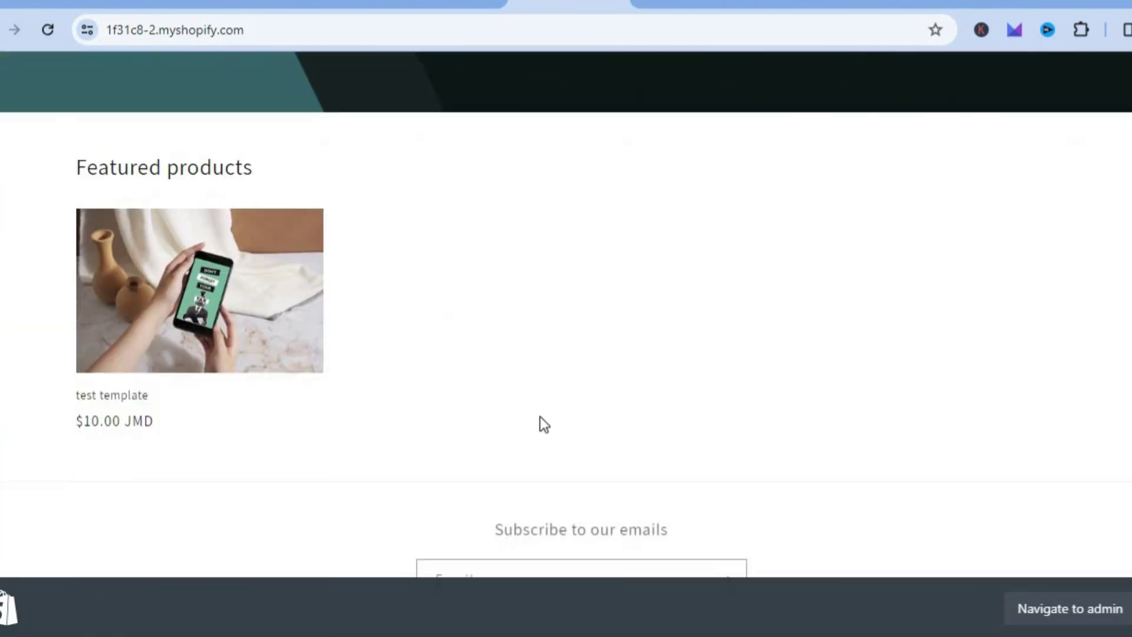
{"action": "left_click", "coordinate": [180, 323]}
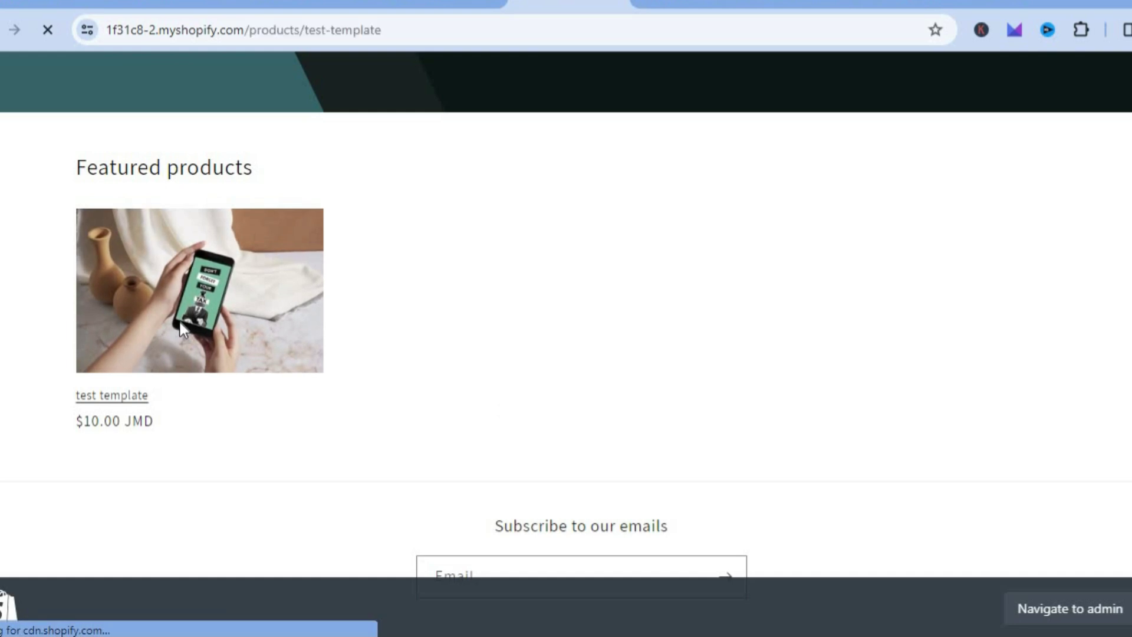